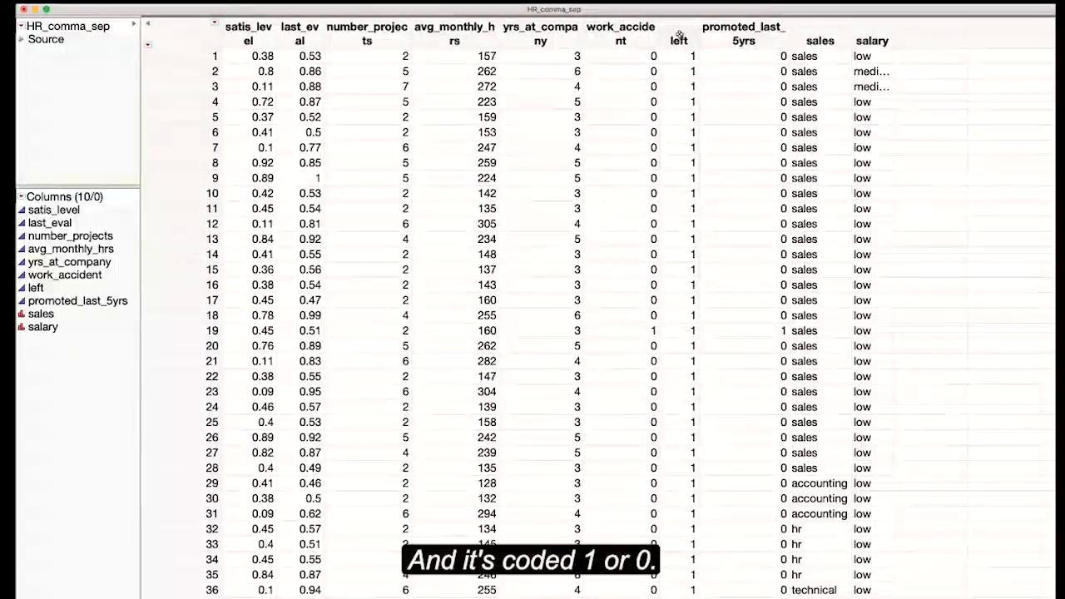
# Change the modeling type of the left column to Nominal
pyautogui.rightClick(680, 35)
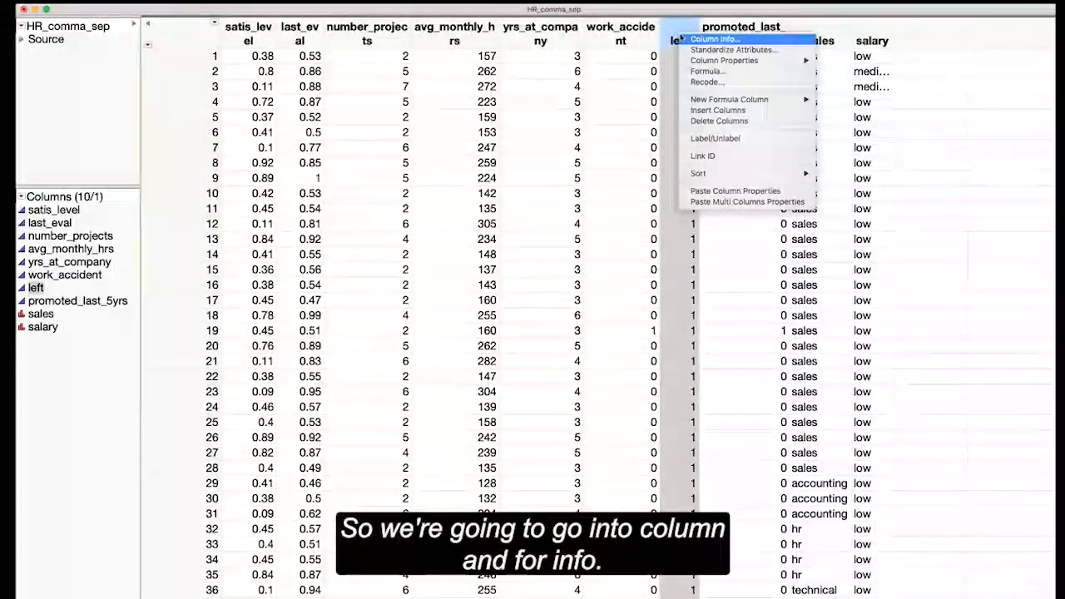
pyautogui.click(697, 40)
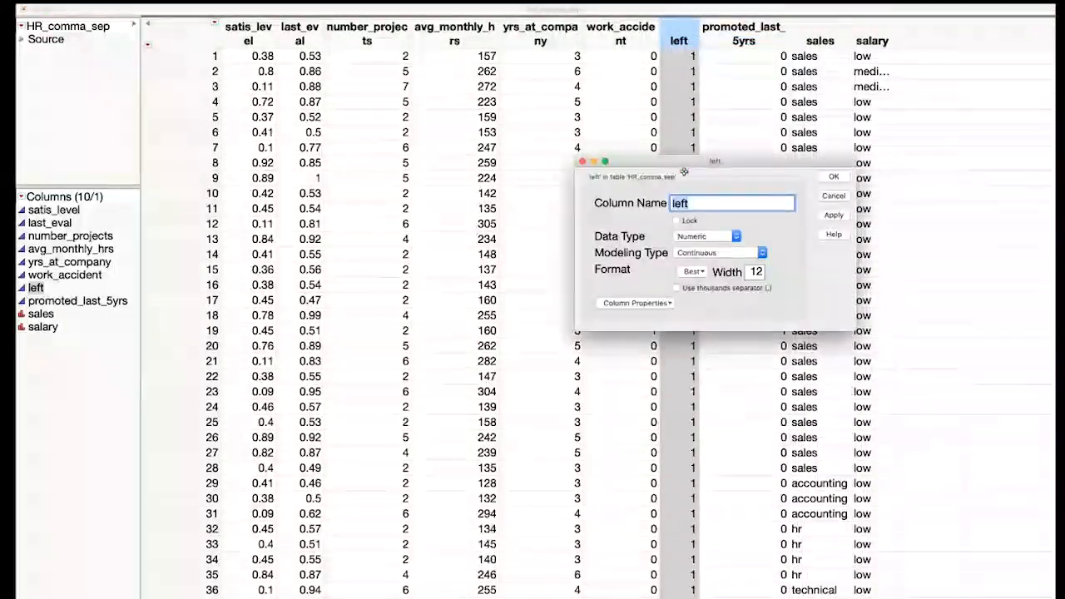
pyautogui.click(695, 252)
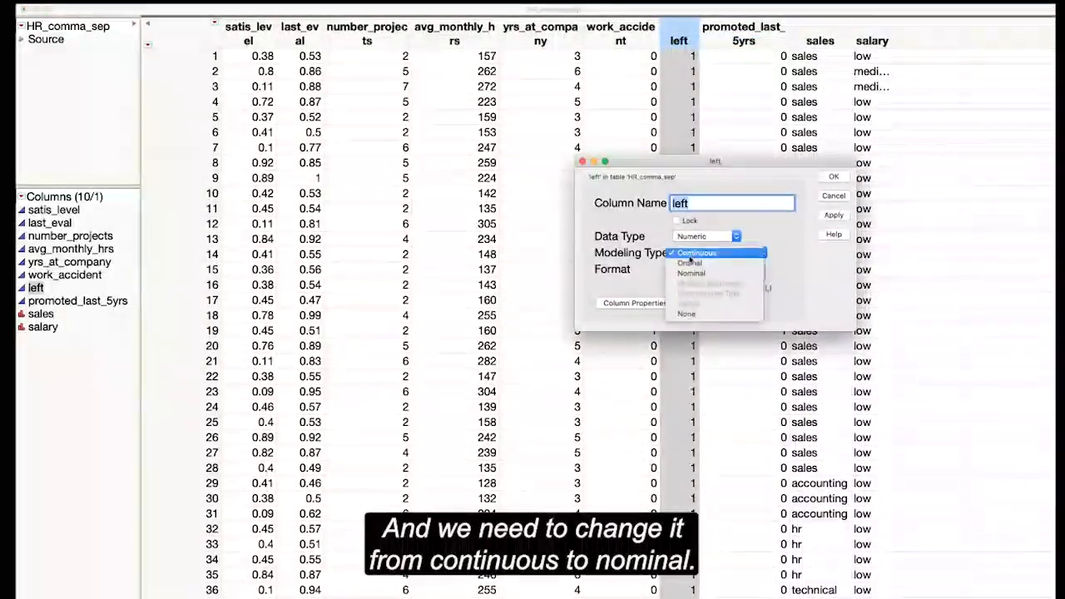
pyautogui.click(690, 273)
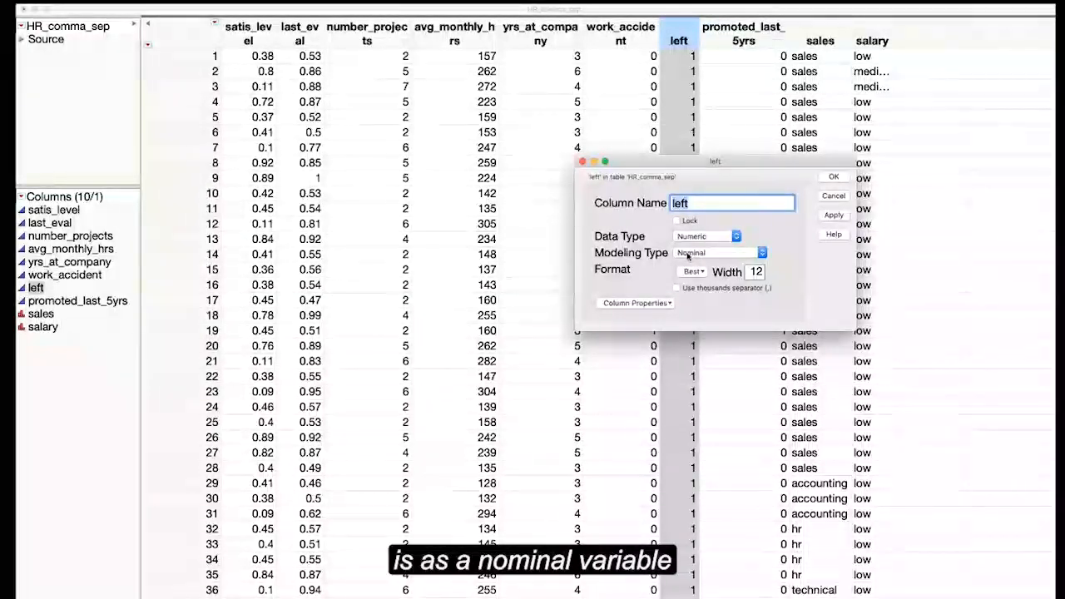
pyautogui.click(833, 176)
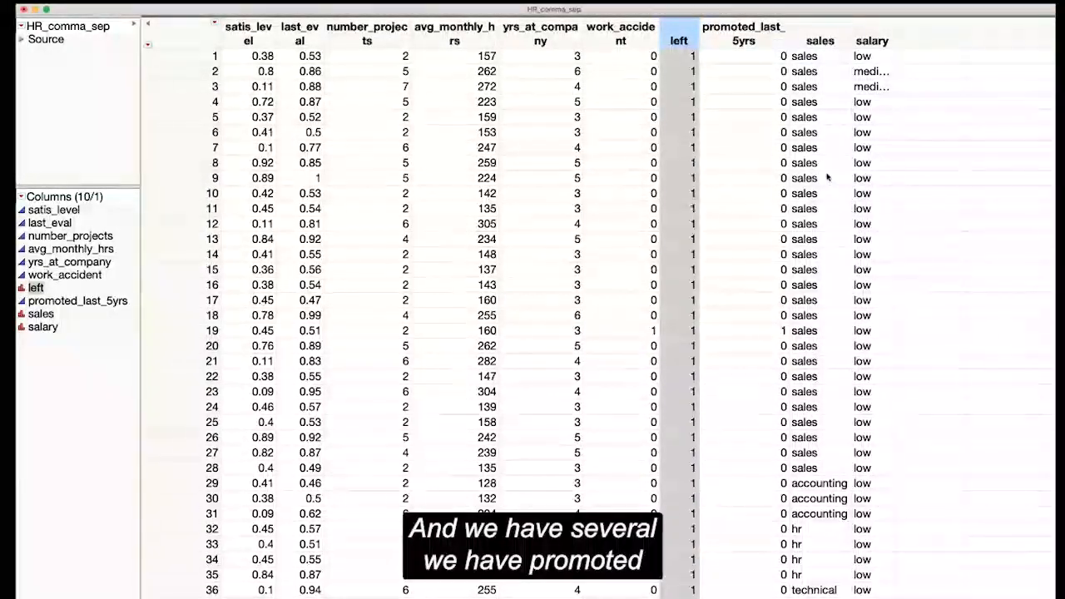
# Change the modeling type of the promoted_last_5yrs column to Nominal
pyautogui.rightClick(746, 33)
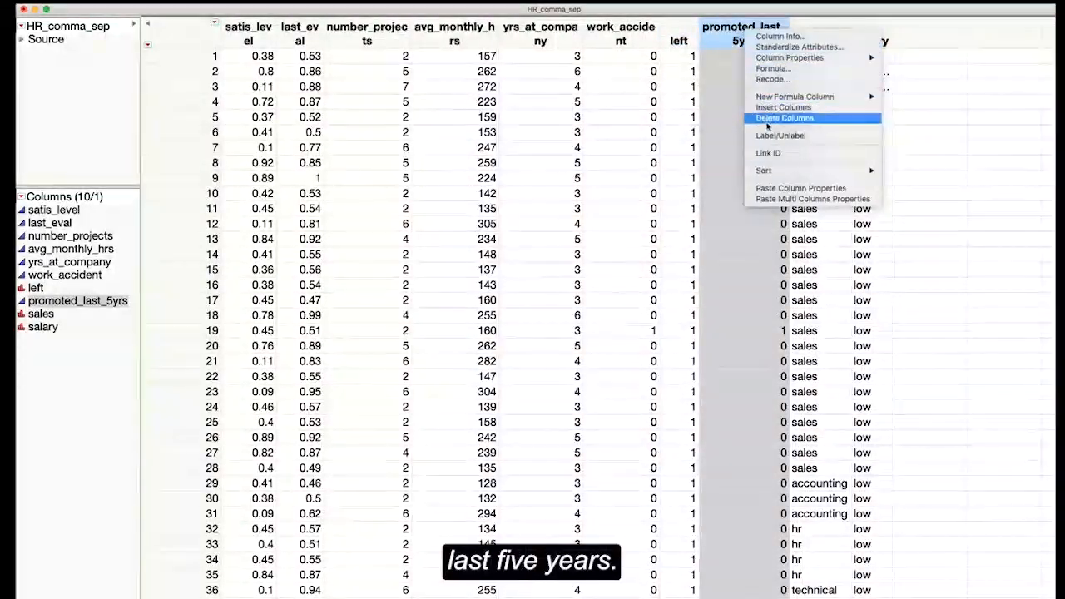
pyautogui.click(773, 38)
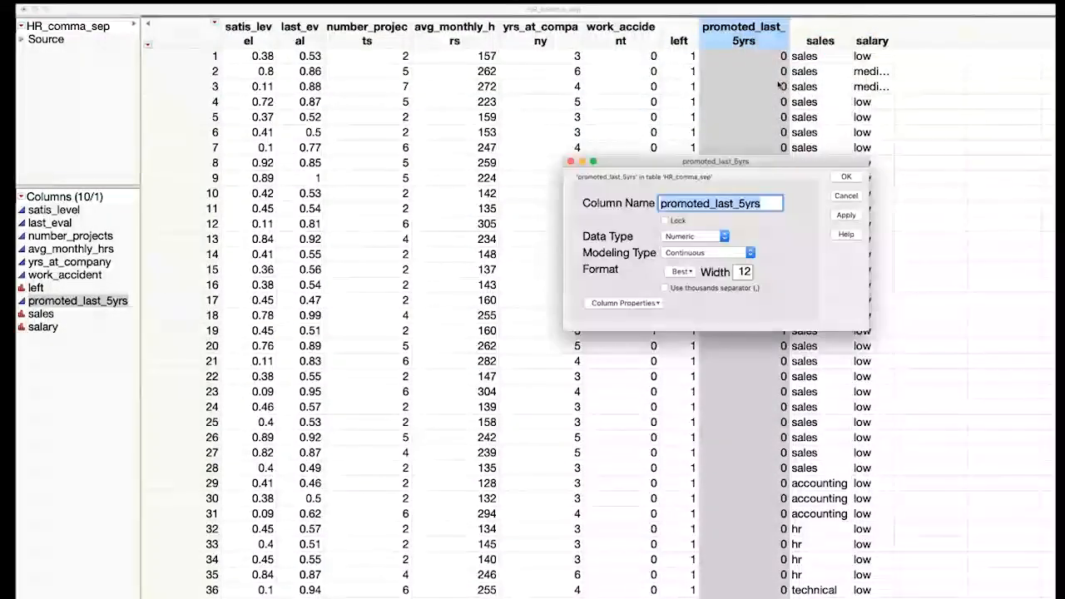
pyautogui.click(701, 253)
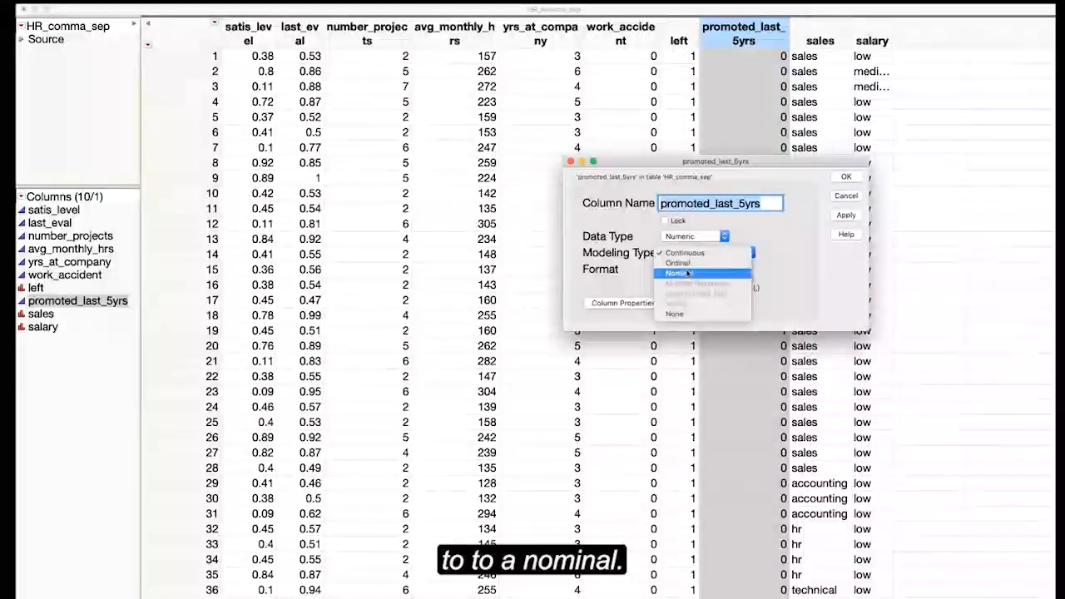
pyautogui.click(681, 273)
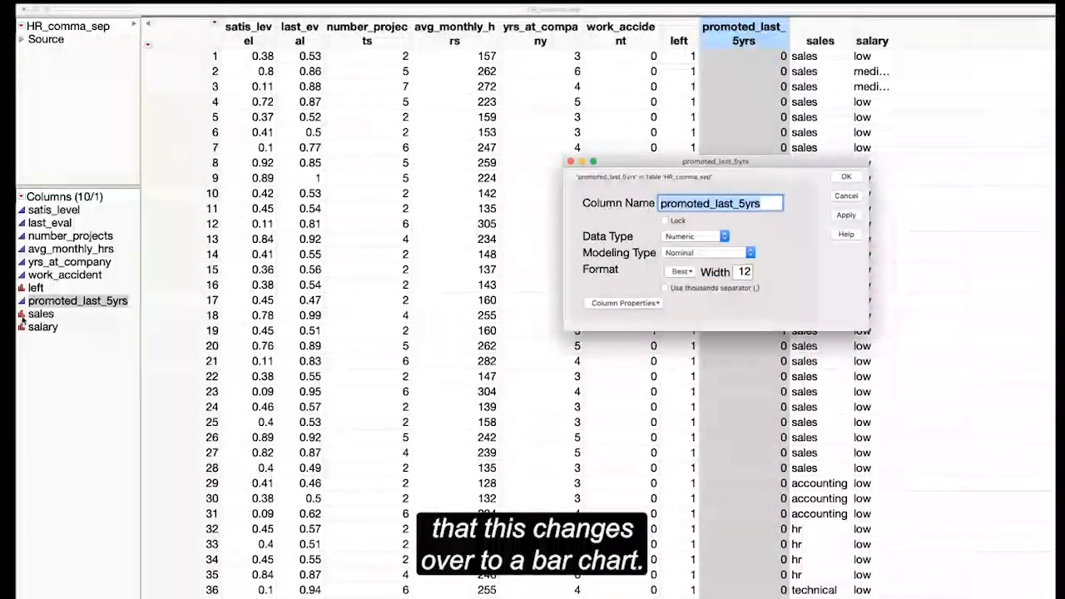
pyautogui.click(845, 176)
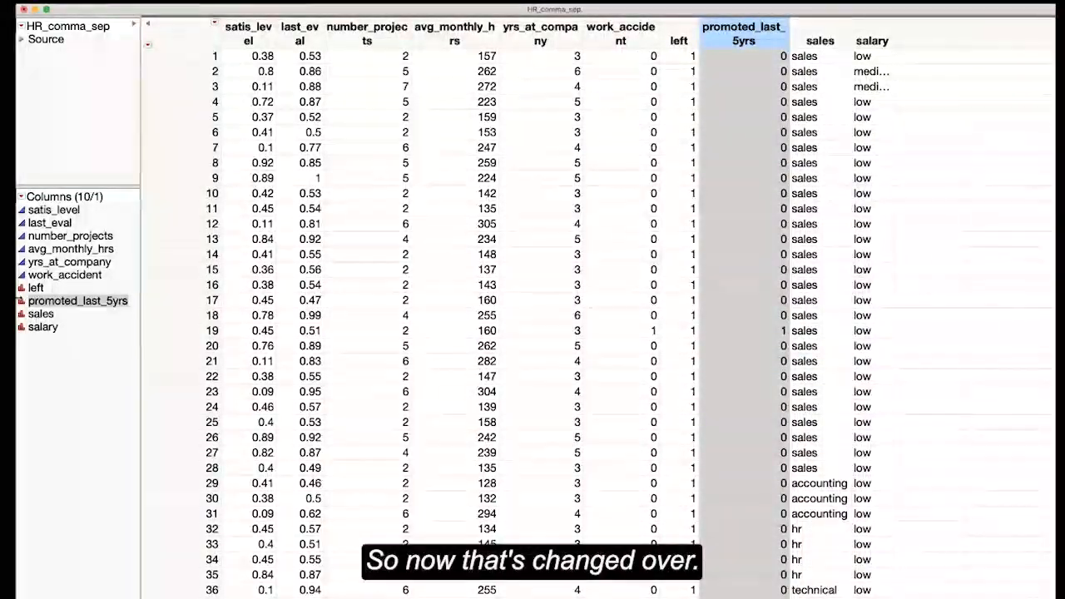
# Change the modeling type of the work_accident column to Nominal
pyautogui.rightClick(60, 277)
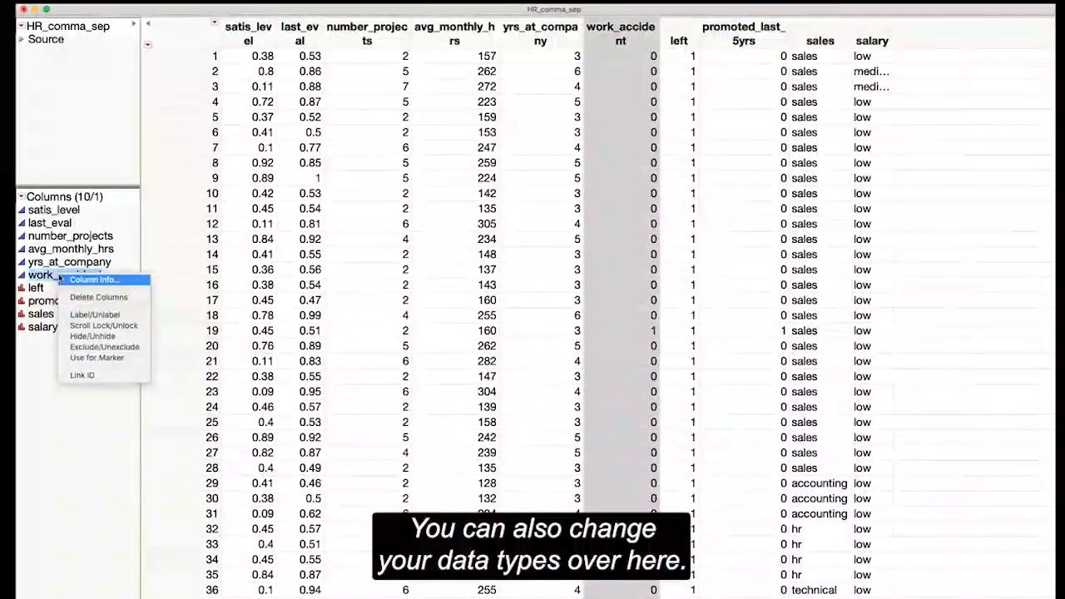
pyautogui.click(93, 280)
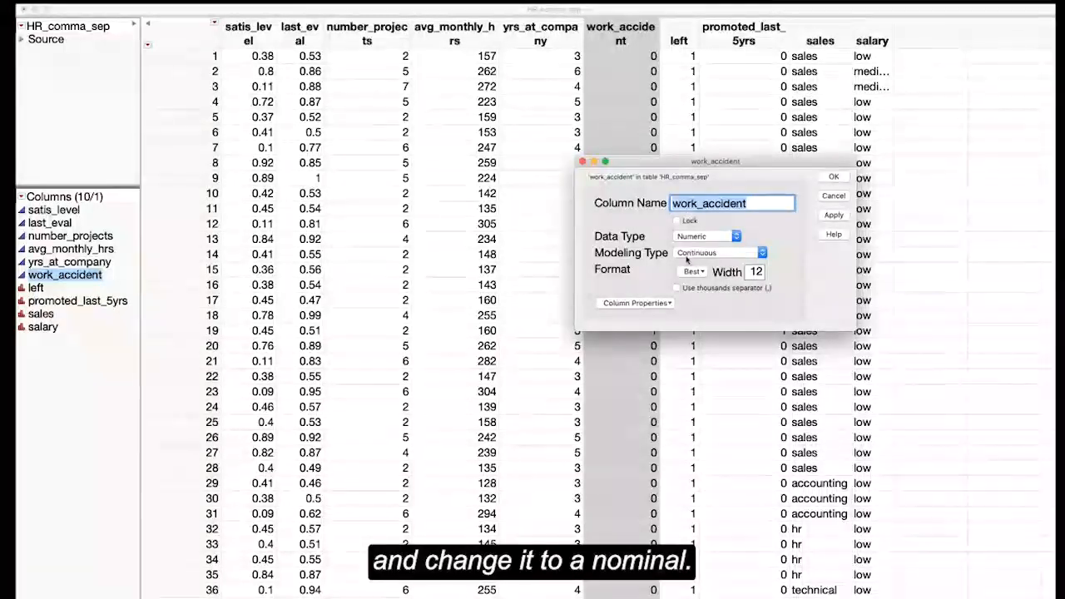
pyautogui.click(690, 253)
pyautogui.click(689, 273)
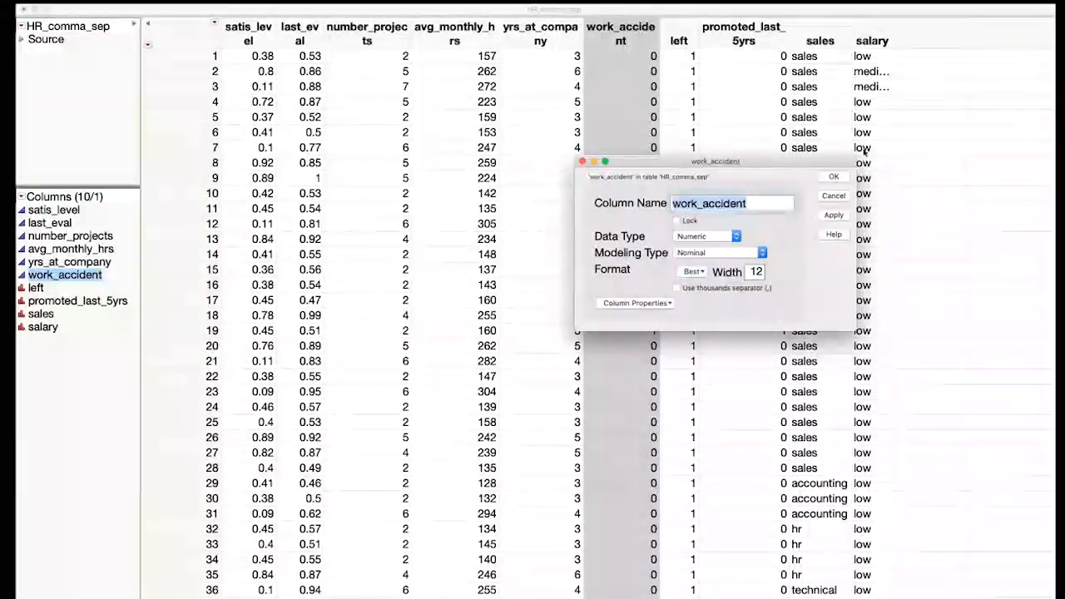
pyautogui.click(833, 176)
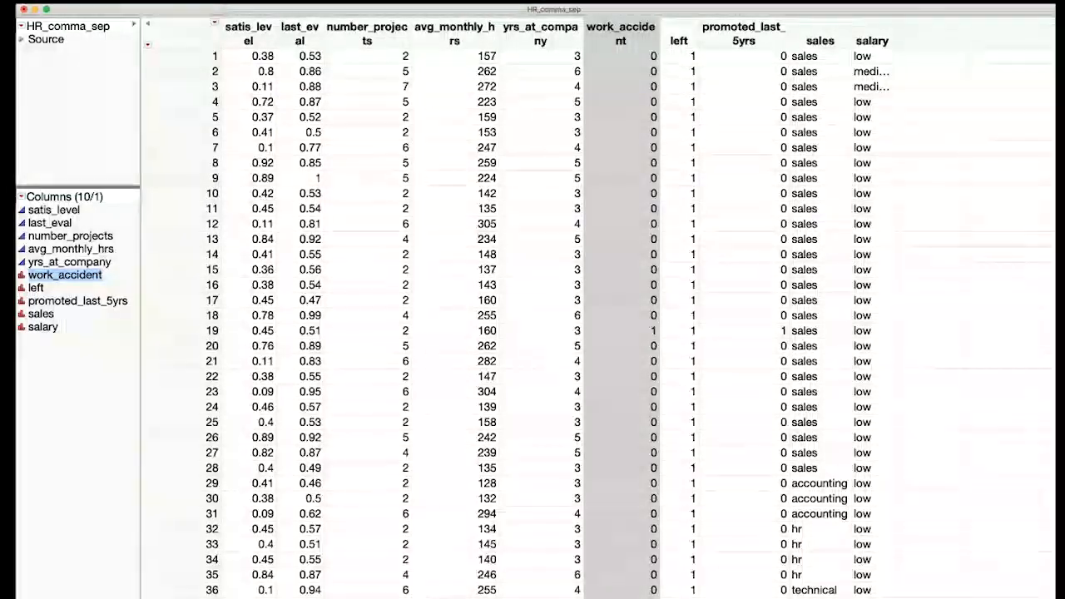
# Start a new validation column with a training set rate of 0.6 and a validation set rate of 0.4
pyautogui.click(222, 1)
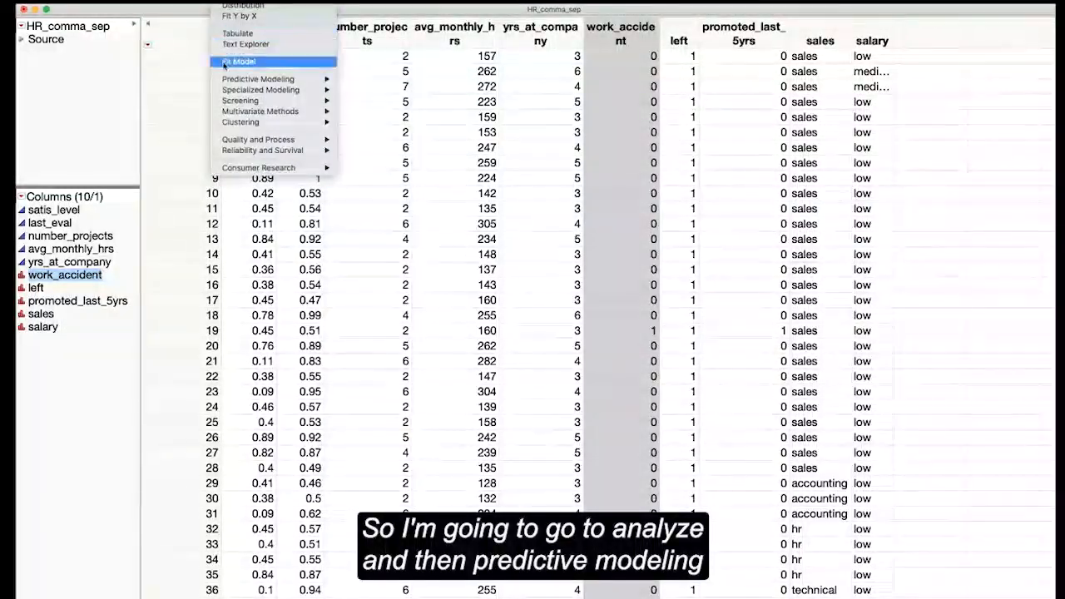
pyautogui.moveTo(231, 80)
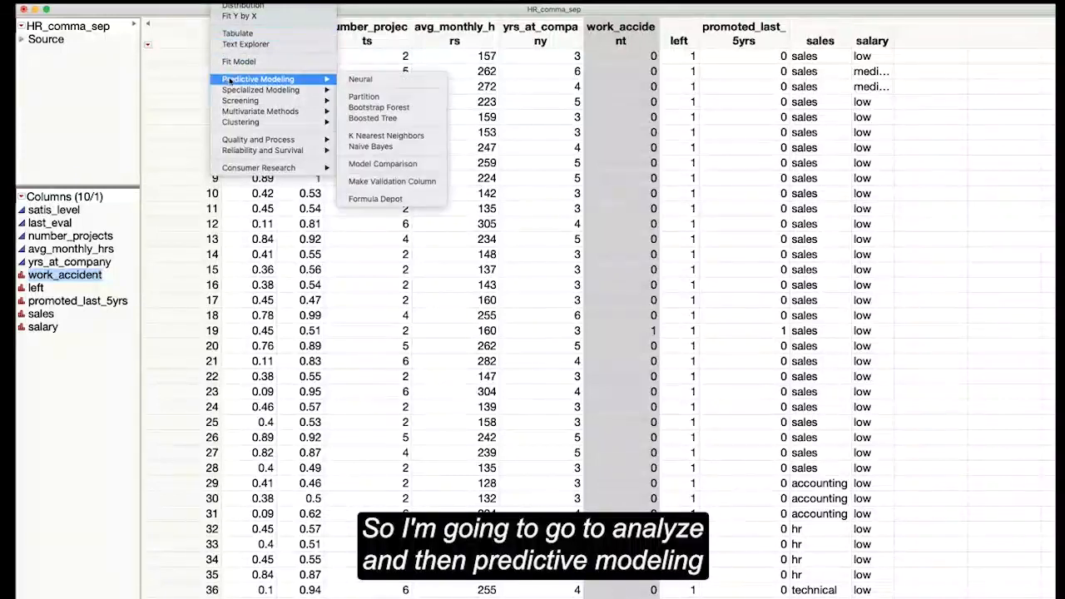
pyautogui.click(367, 183)
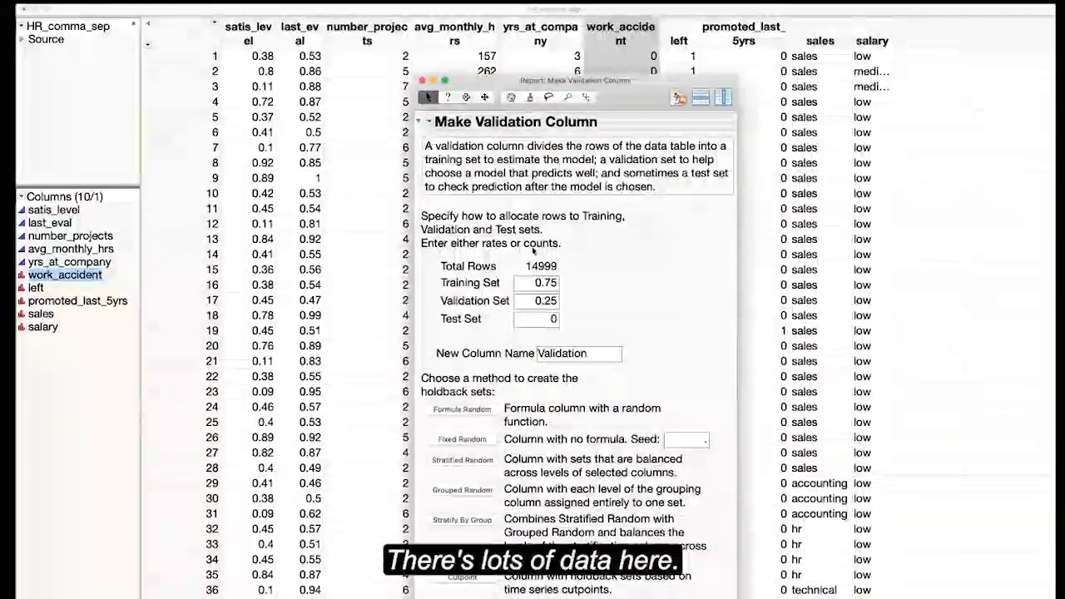
pyautogui.doubleClick(543, 282)
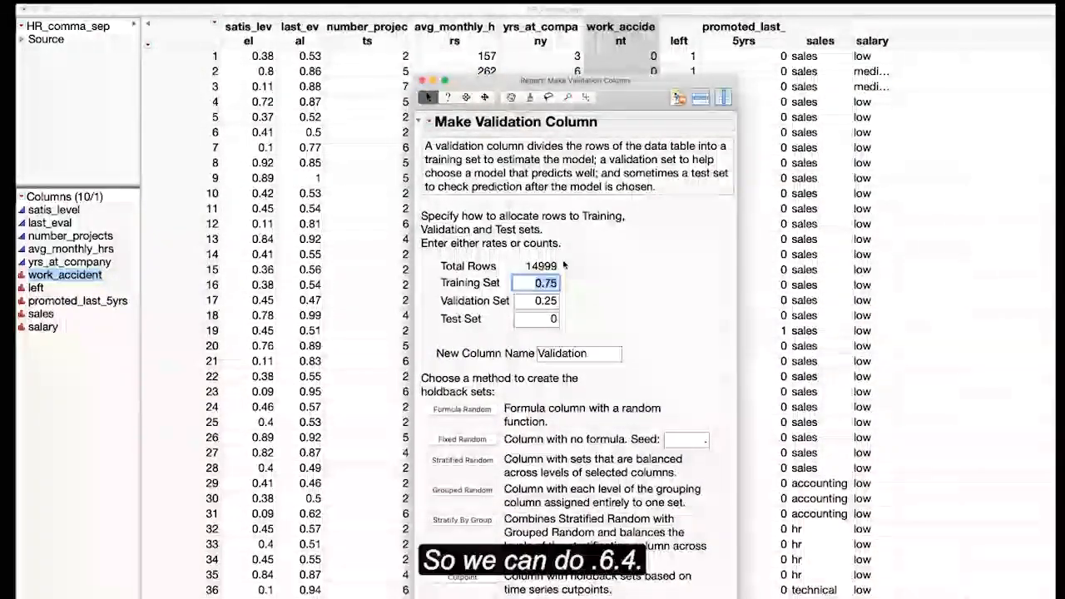
pyautogui.write('.6')
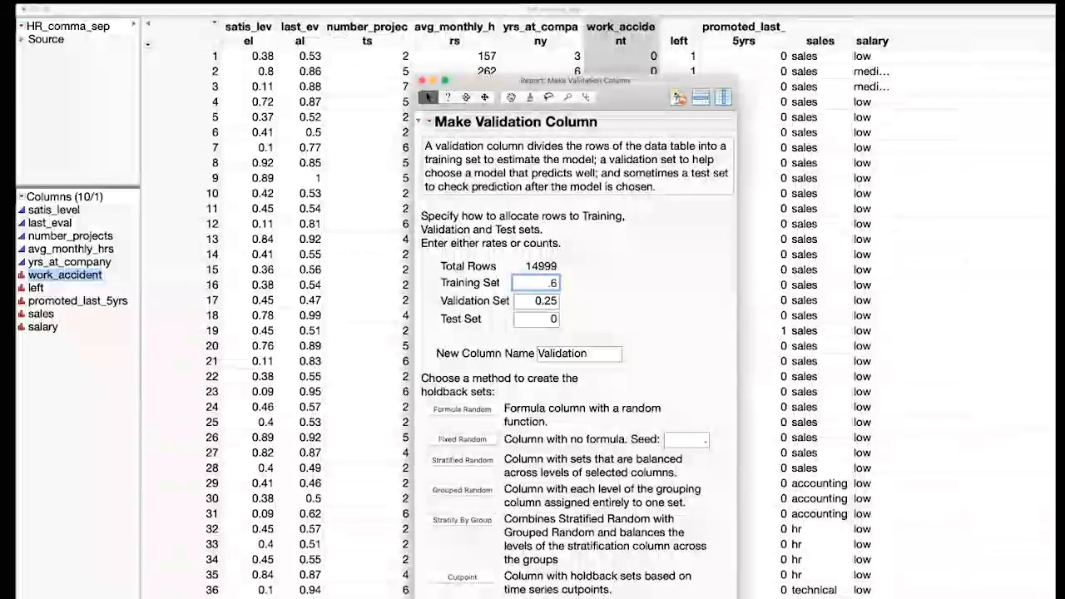
pyautogui.doubleClick(545, 301)
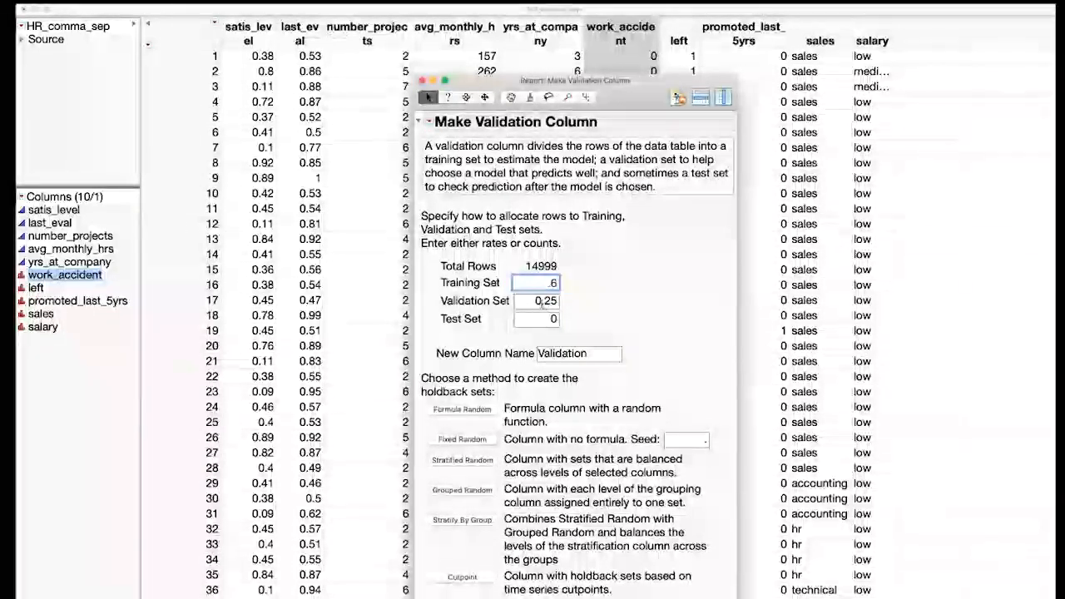
pyautogui.write('.4')
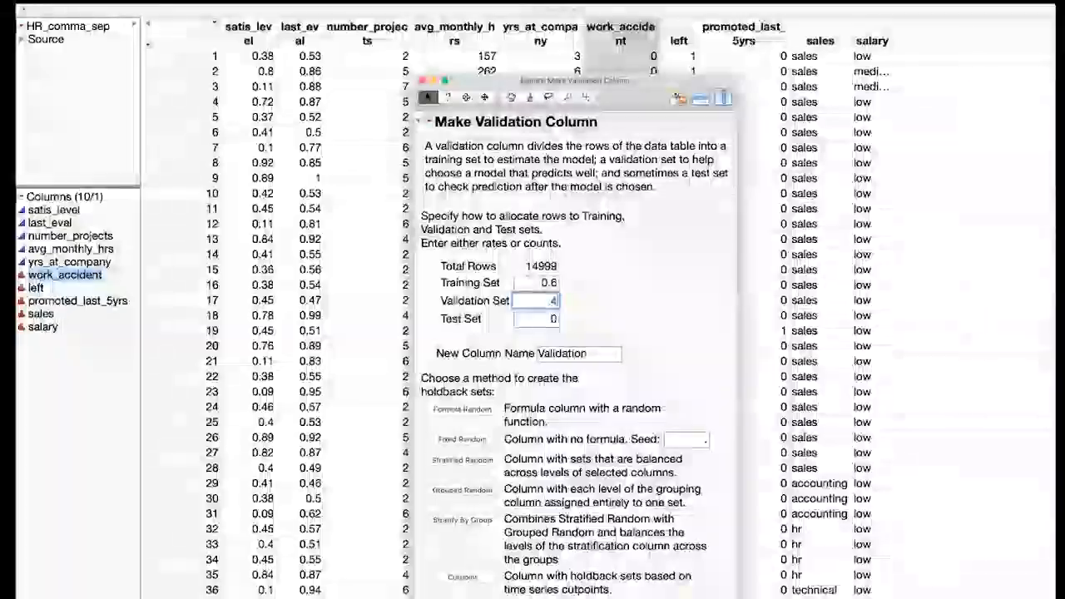
# Name the new validation column Val60Sd5
pyautogui.press('Tab')
pyautogui.press('Tab')
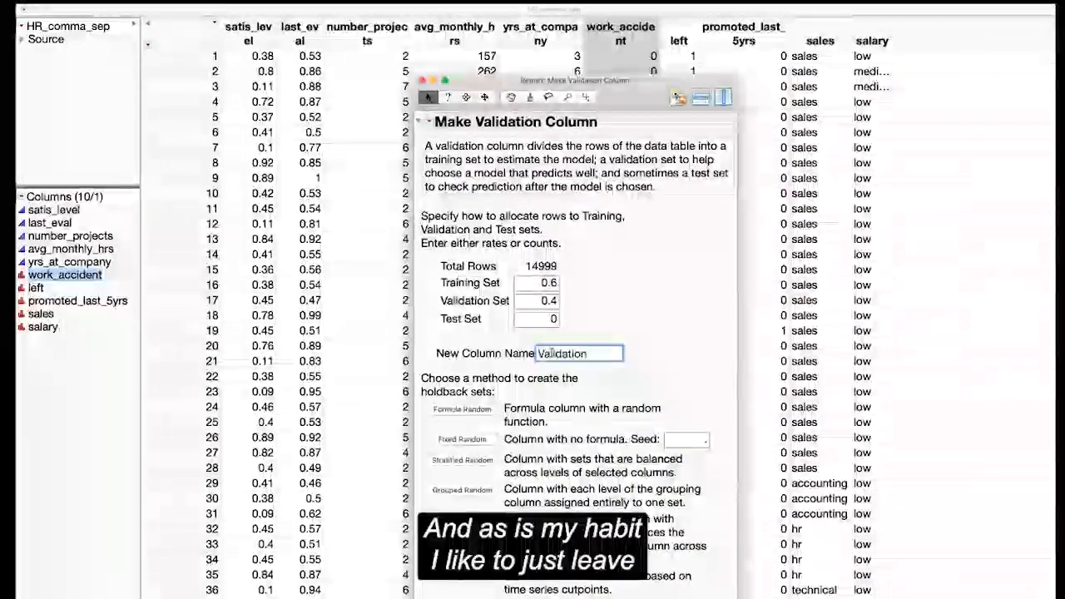
pyautogui.press('Right')
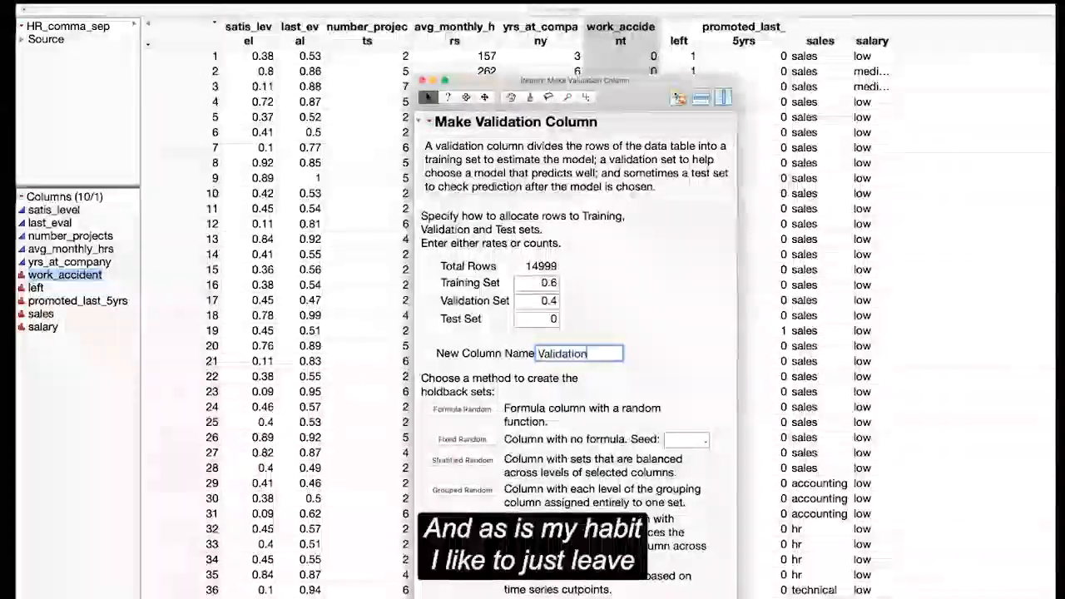
pyautogui.press('BackSpace')
pyautogui.press('BackSpace')
pyautogui.press('BackSpace')
pyautogui.press('BackSpace')
pyautogui.press('BackSpace')
pyautogui.press('BackSpace')
pyautogui.press('BackSpace')
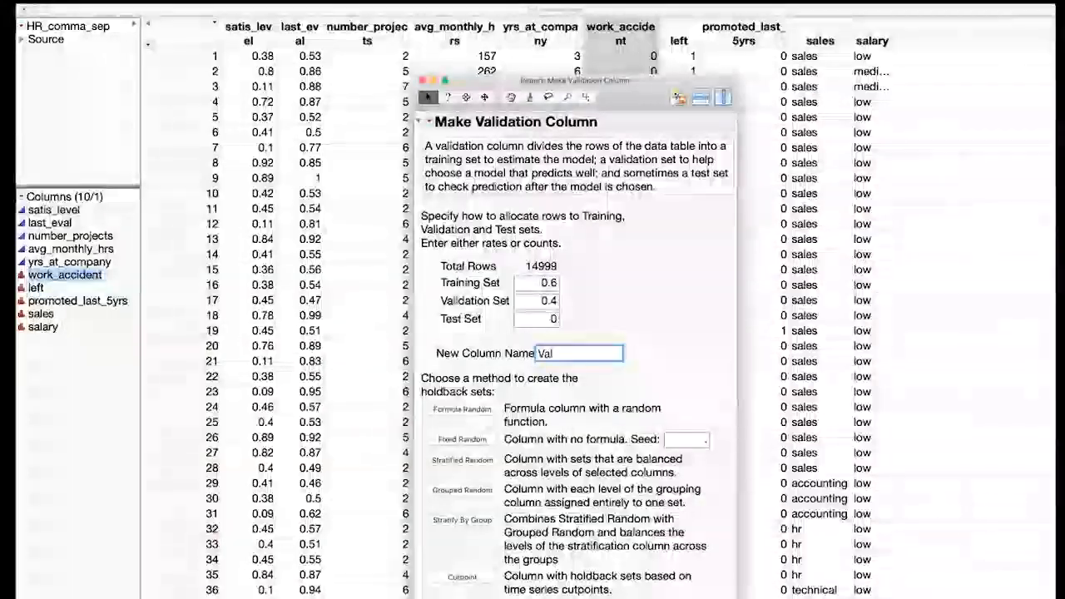
pyautogui.write('60')
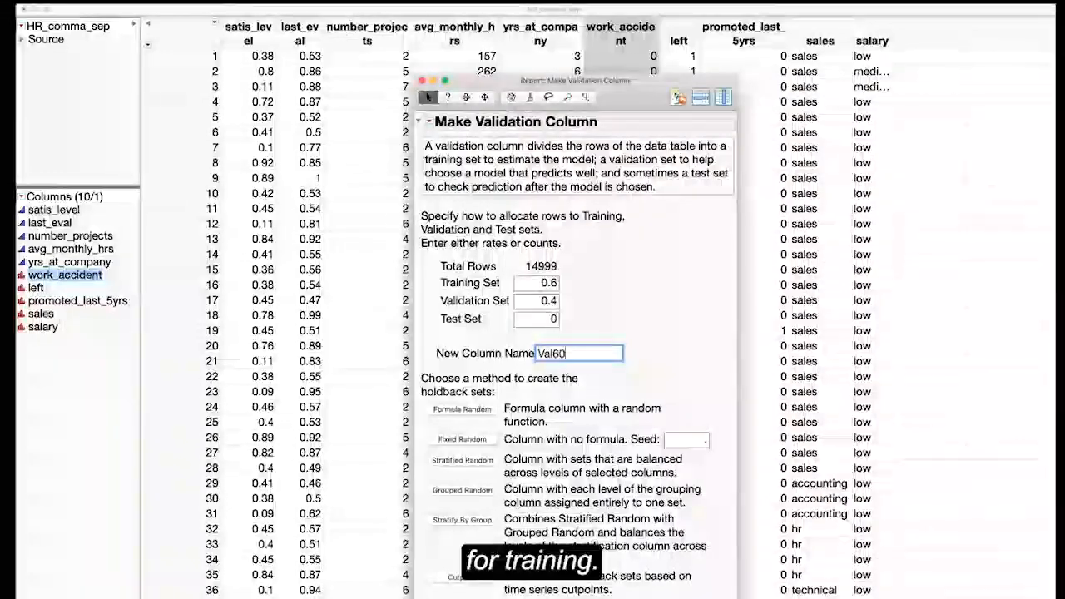
pyautogui.write('Sd')
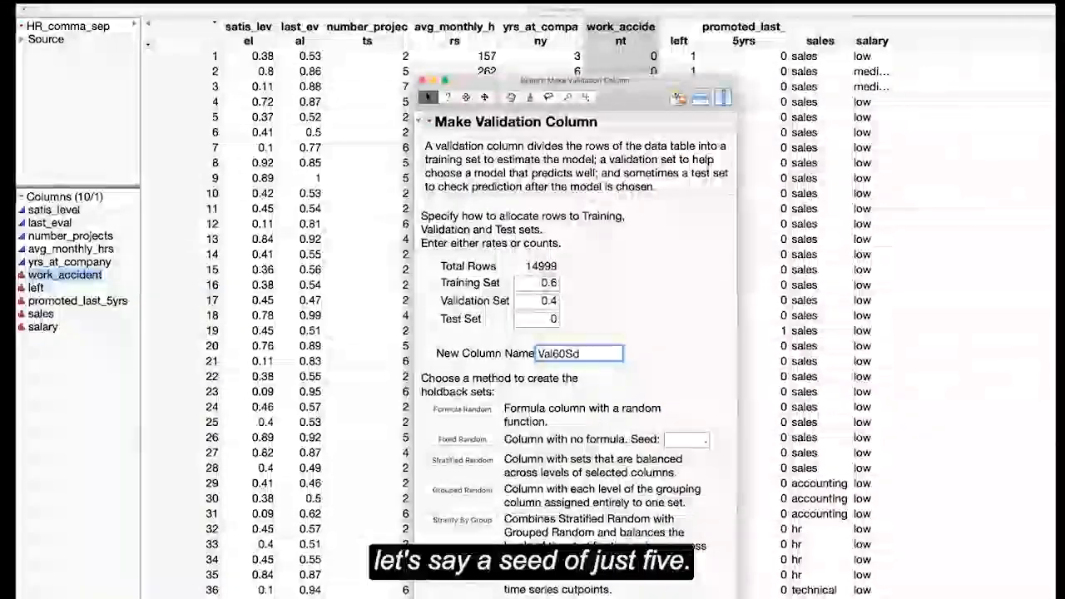
pyautogui.write('5')
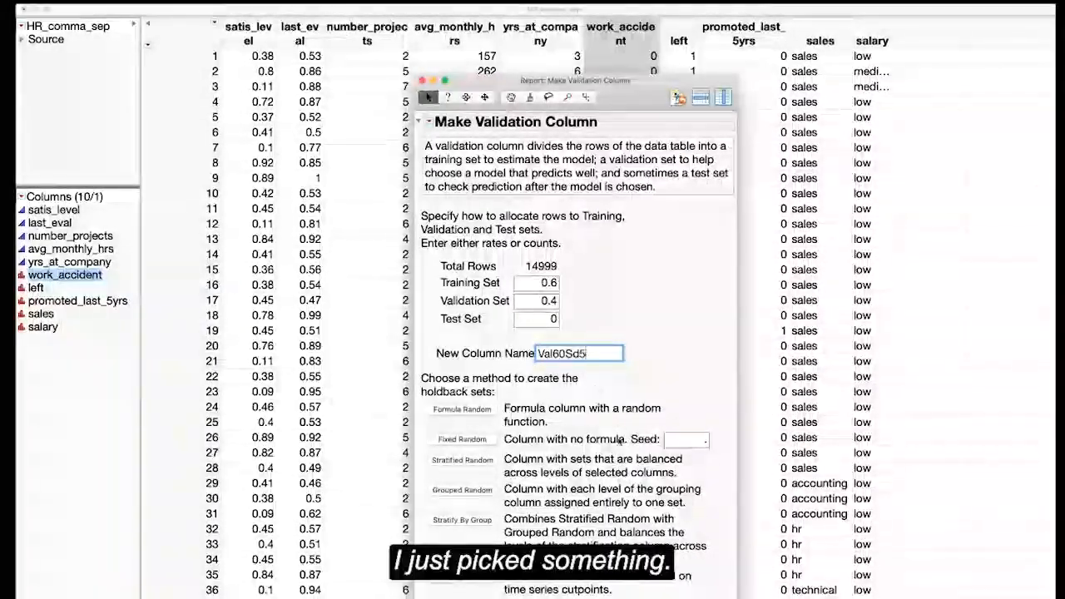
# Create the validation column with the Fixed Random method, using a seed of 5
pyautogui.click(700, 439)
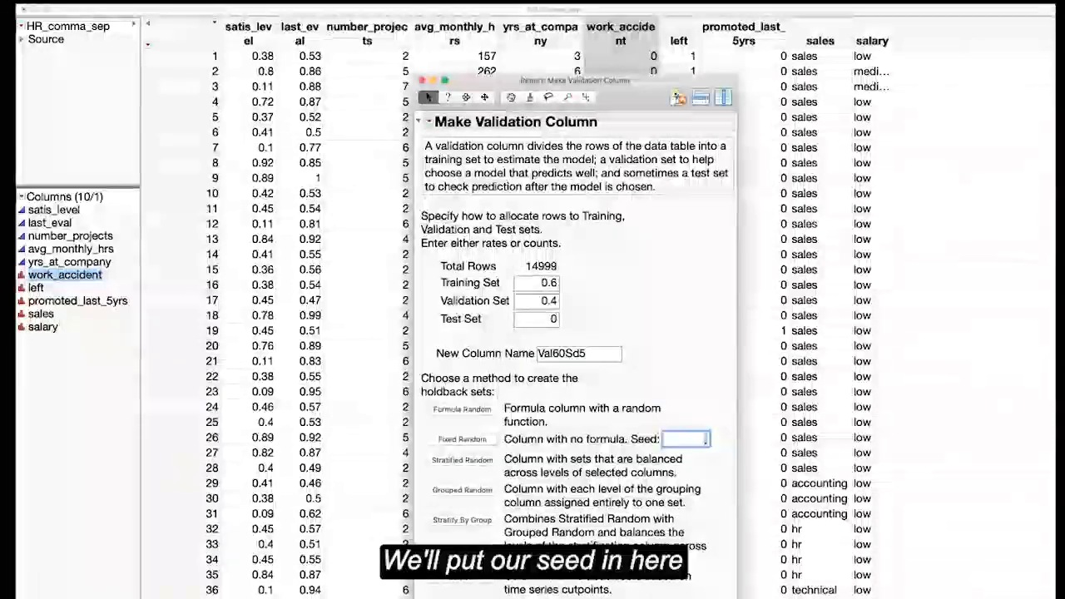
pyautogui.write('5')
pyautogui.click(477, 439)
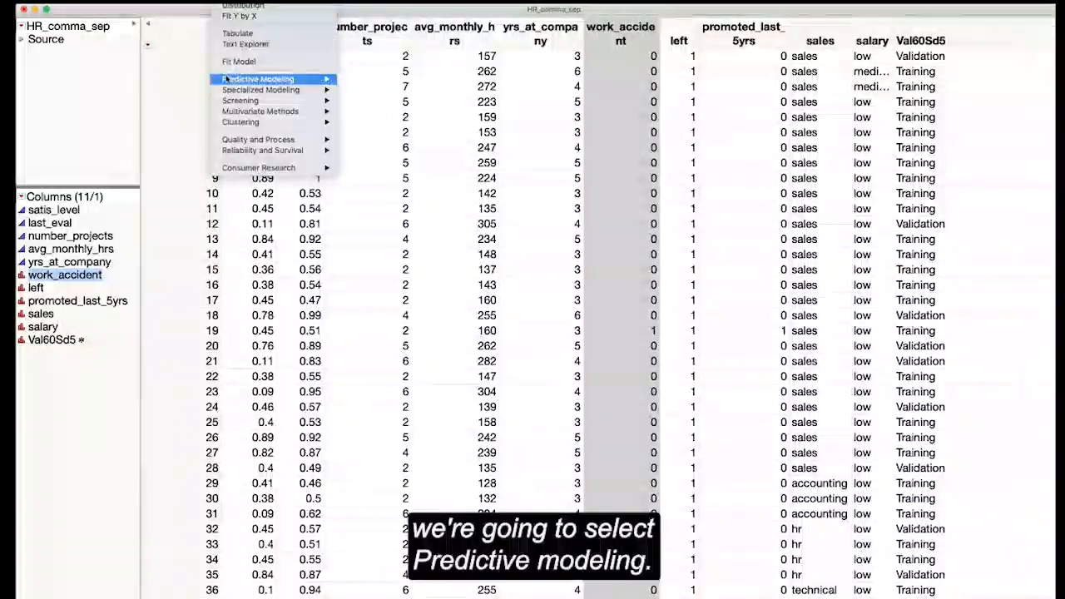
# Set up a Partition model with left as the Y response and Val60Sd5 as the validation column
pyautogui.click(385, 98)
pyautogui.moveTo(330, 80)
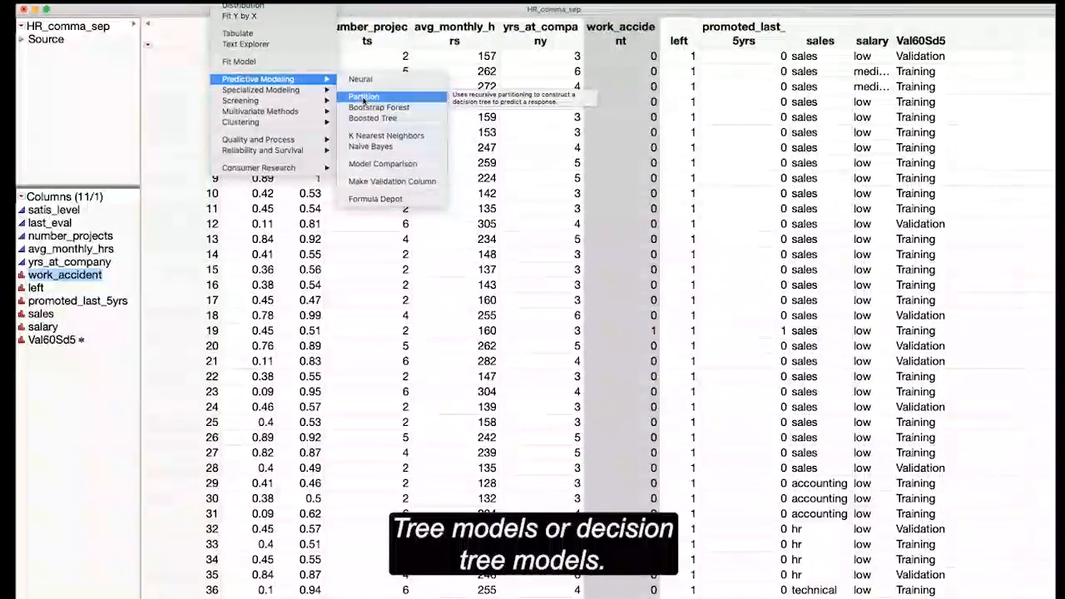
pyautogui.click(364, 98)
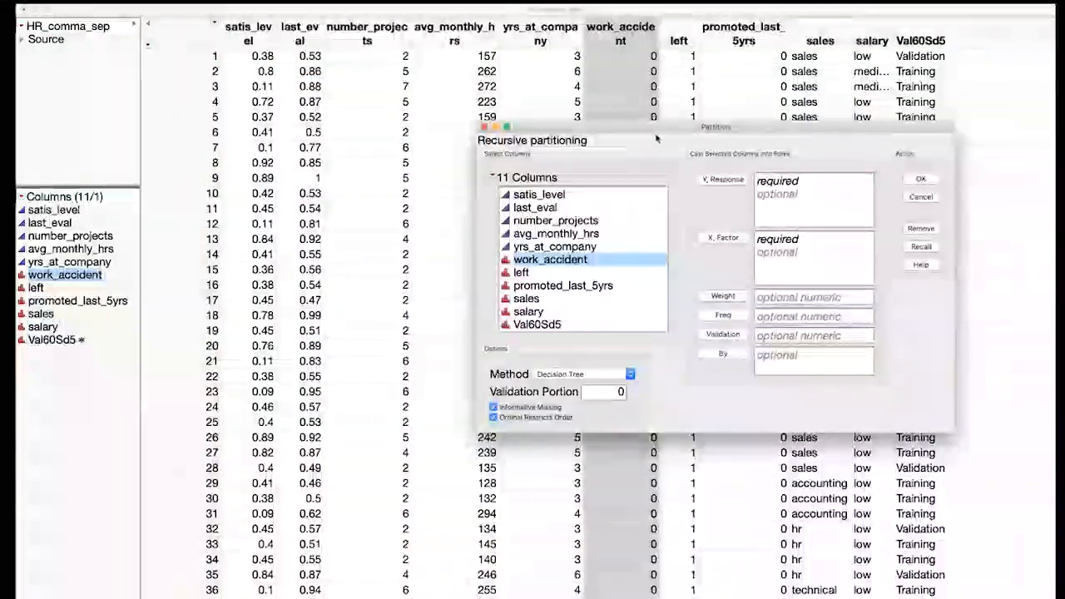
pyautogui.moveTo(644, 124); pyautogui.dragTo(409, 110)
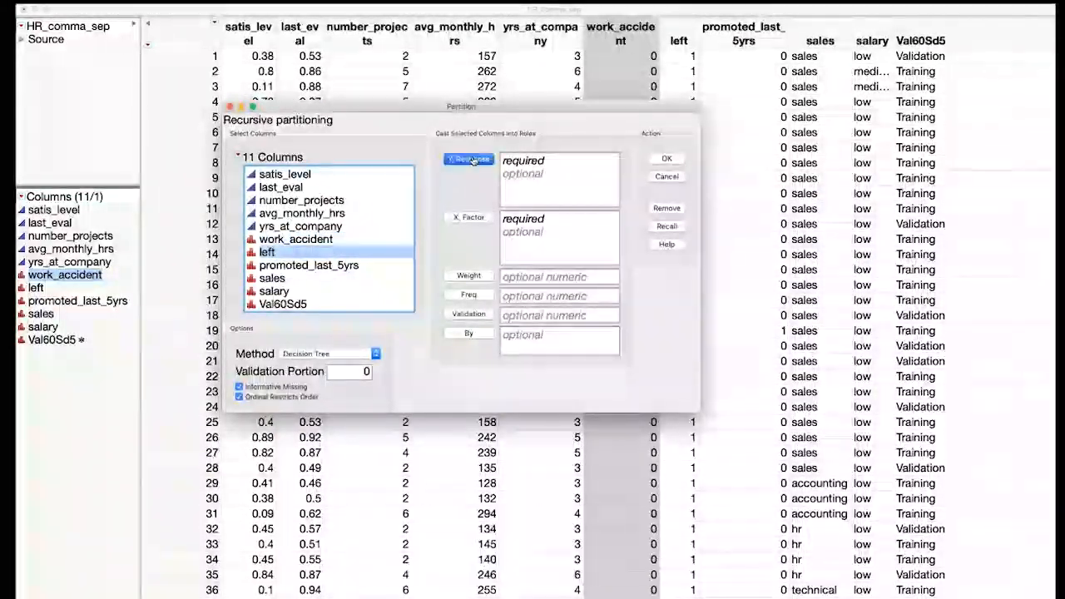
pyautogui.click(281, 305)
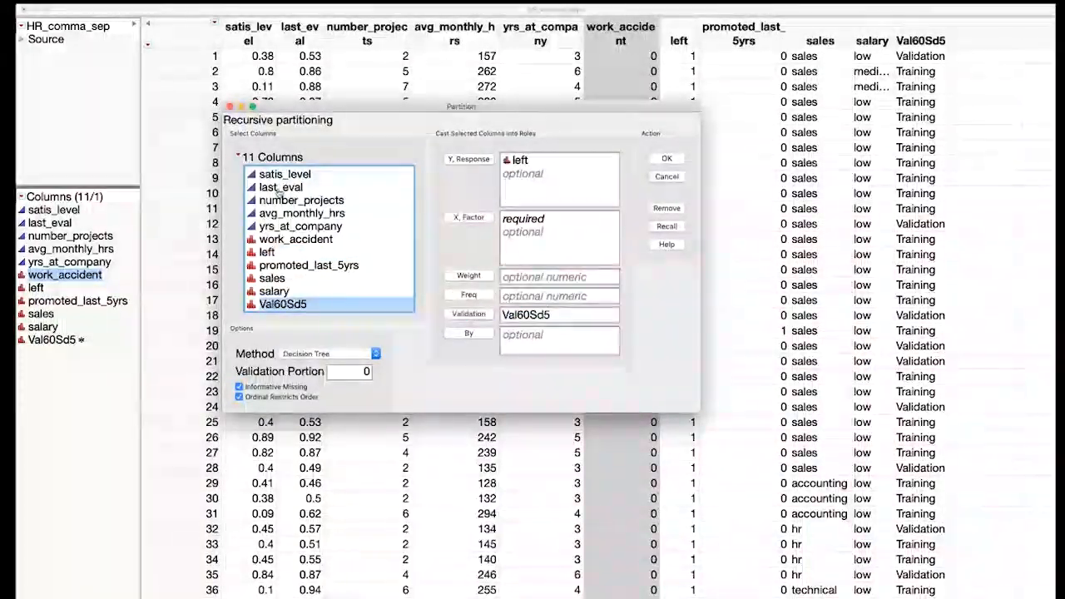
# Assign every remaining column except left and Val60Sd5 as X factors and run the Partition model
pyautogui.click(273, 176)
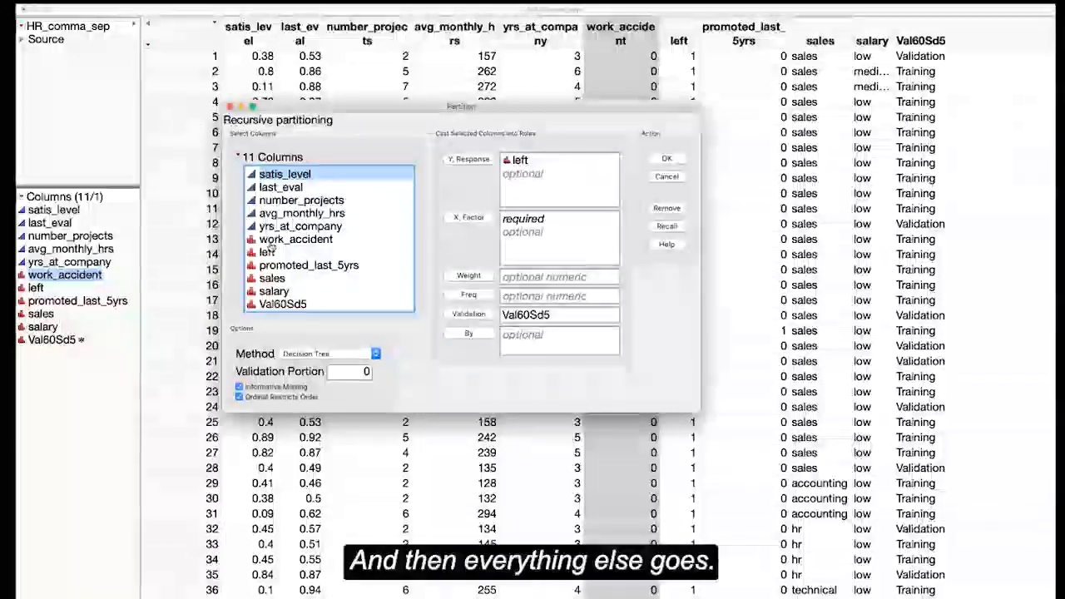
pyautogui.keyDown('shift'); pyautogui.click(275, 239); pyautogui.keyUp('shift')
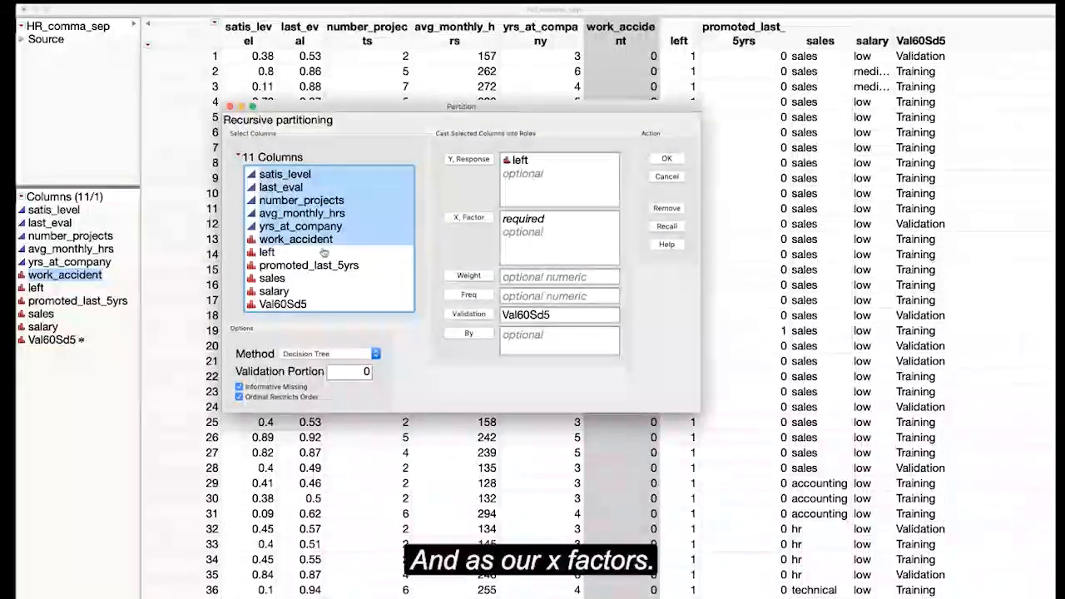
pyautogui.keyDown('super'); pyautogui.click(266, 283); pyautogui.keyUp('super')
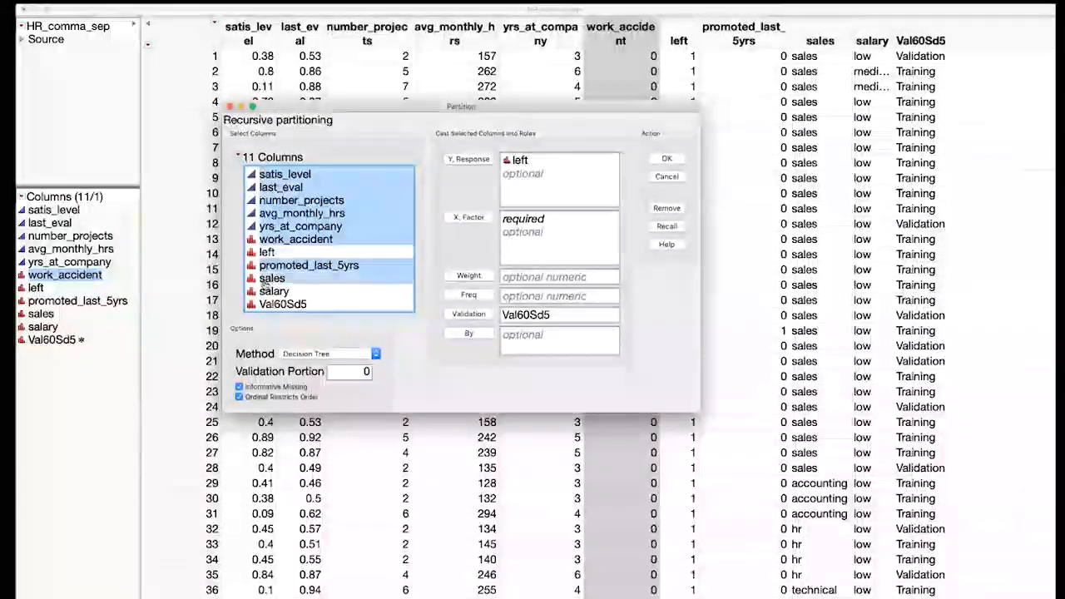
pyautogui.click(469, 217)
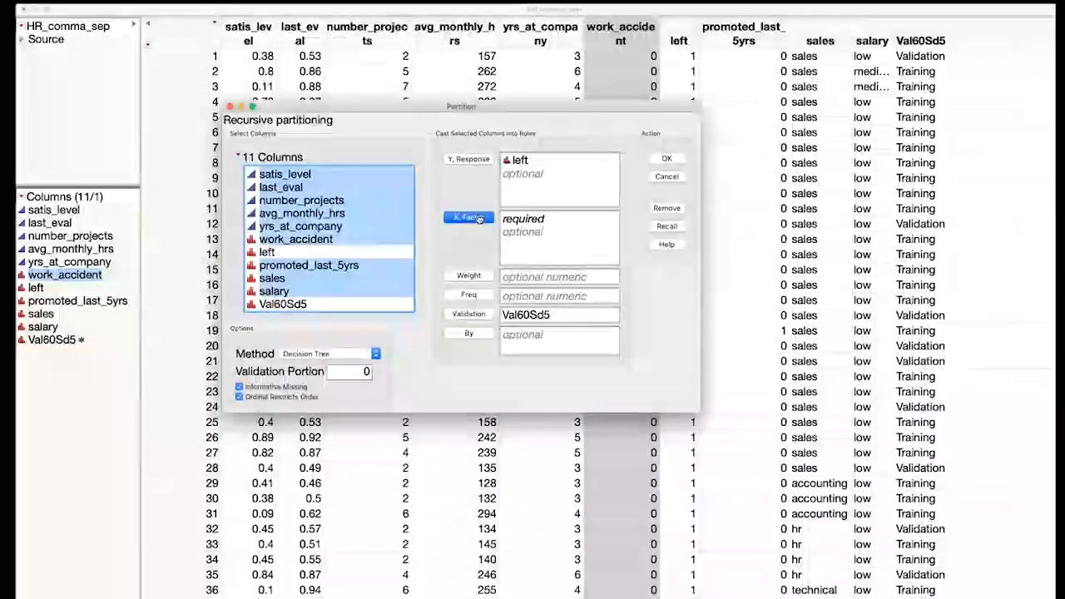
pyautogui.click(665, 160)
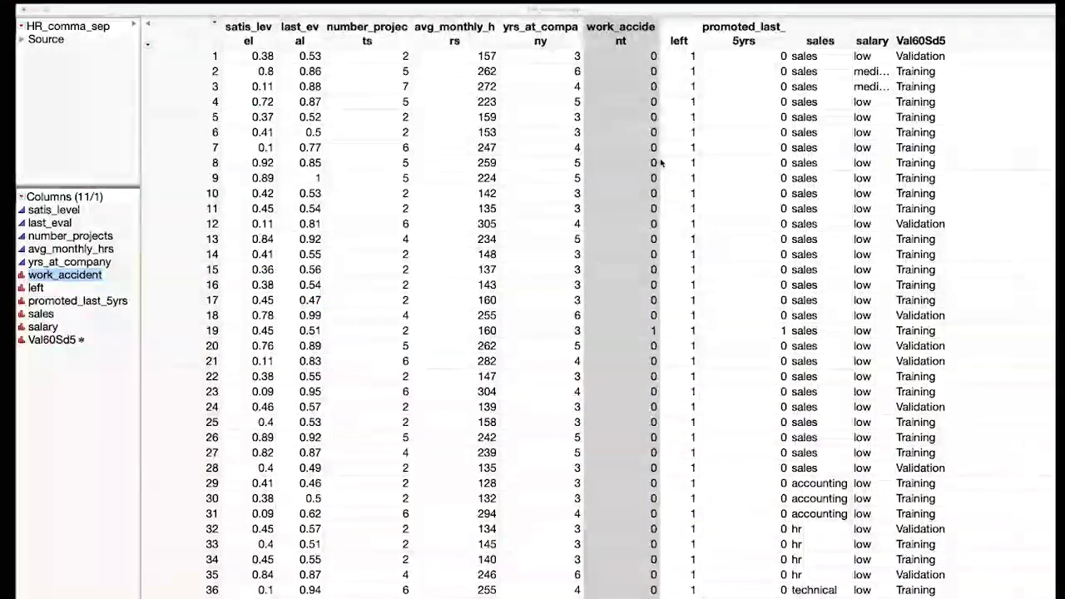
# Reposition the decision tree report window and color the partition plot's points by response level
pyautogui.moveTo(666, 102); pyautogui.dragTo(294, 61)
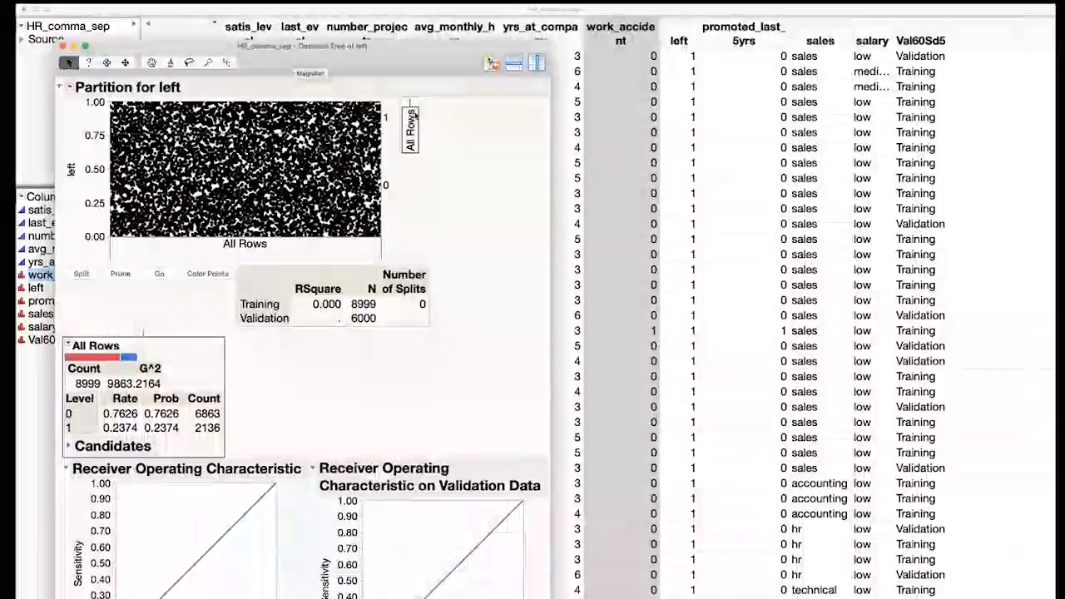
pyautogui.moveTo(420, 66); pyautogui.dragTo(409, 60)
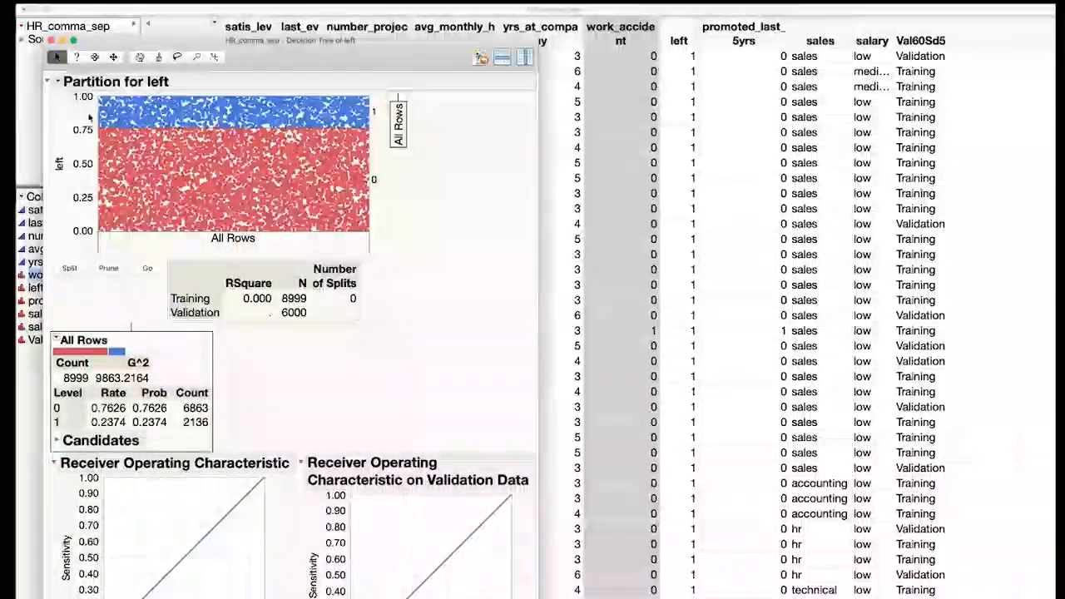
# Review the default report options for the Partition platform in the preferences, including ROC Curve and Show Fit Details
pyautogui.click(34, 6)
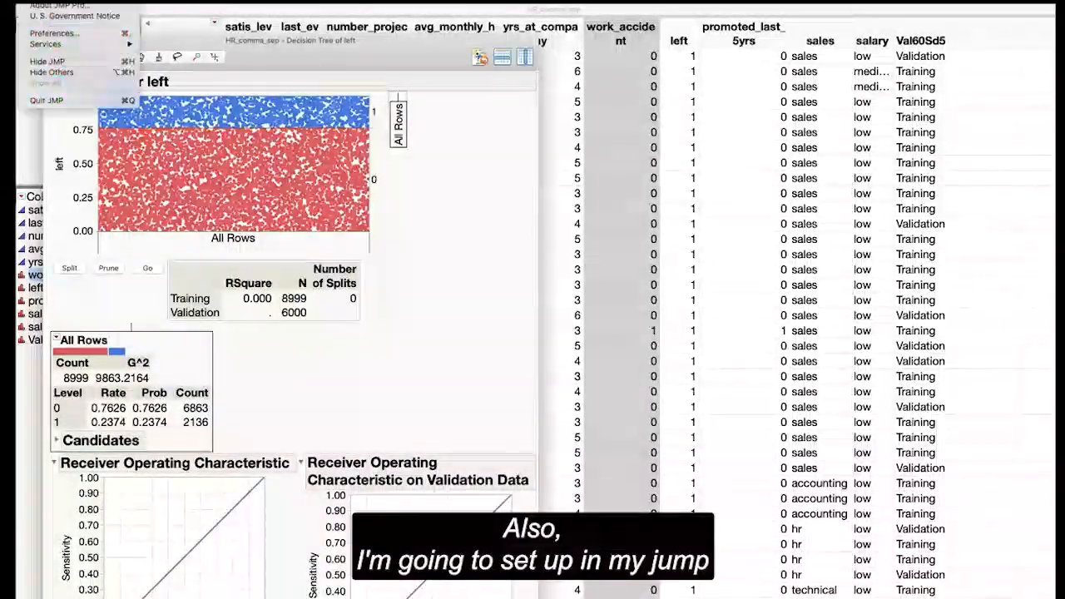
pyautogui.click(42, 35)
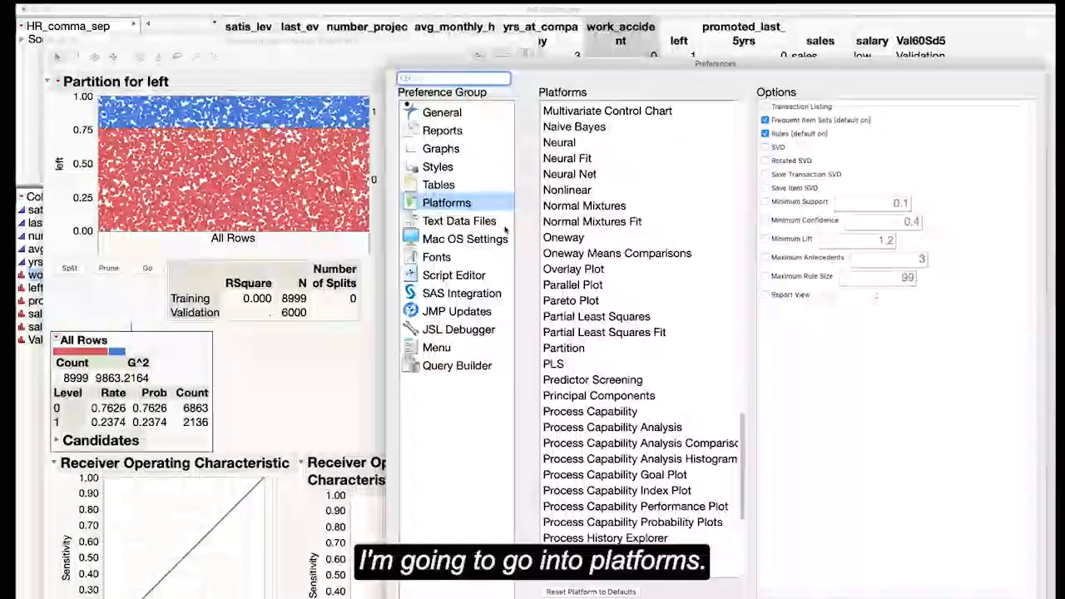
pyautogui.click(583, 348)
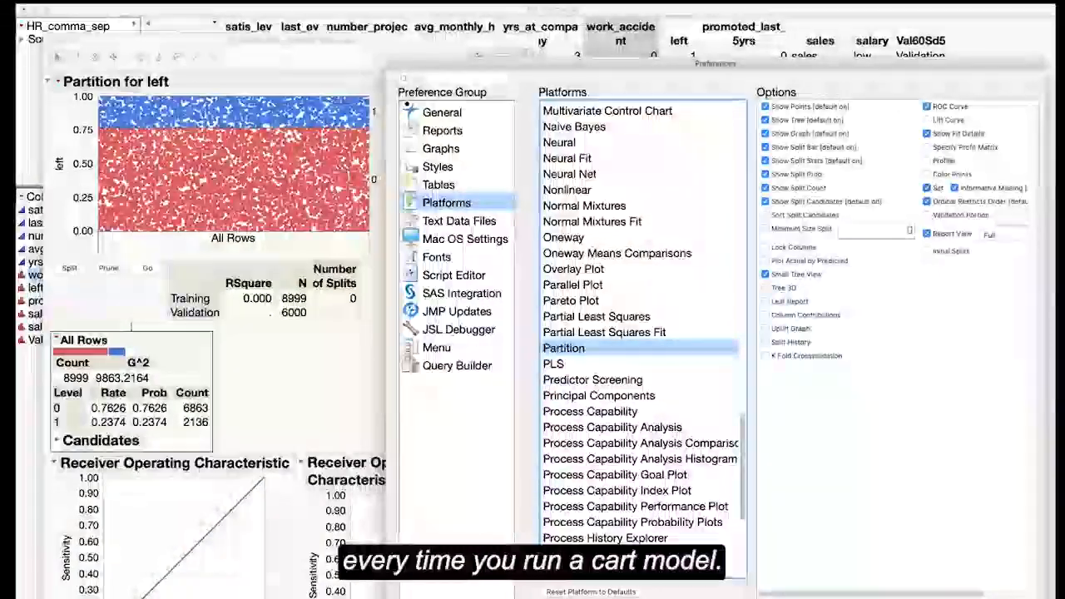
pyautogui.click(990, 597)
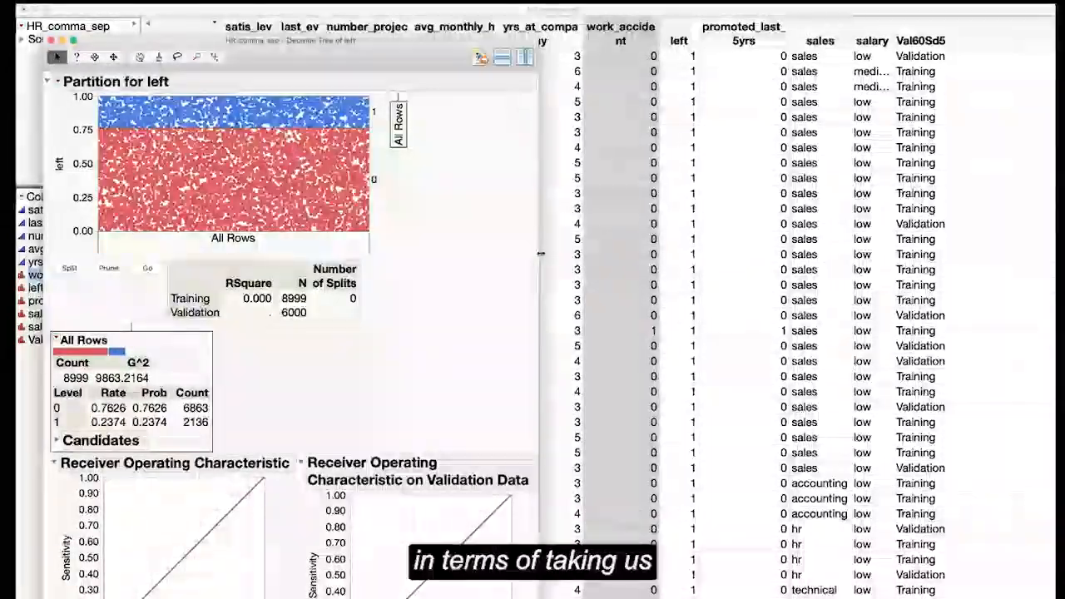
# Widen and reposition the decision tree report, and split the tree twice
pyautogui.moveTo(540, 247); pyautogui.dragTo(732, 240)
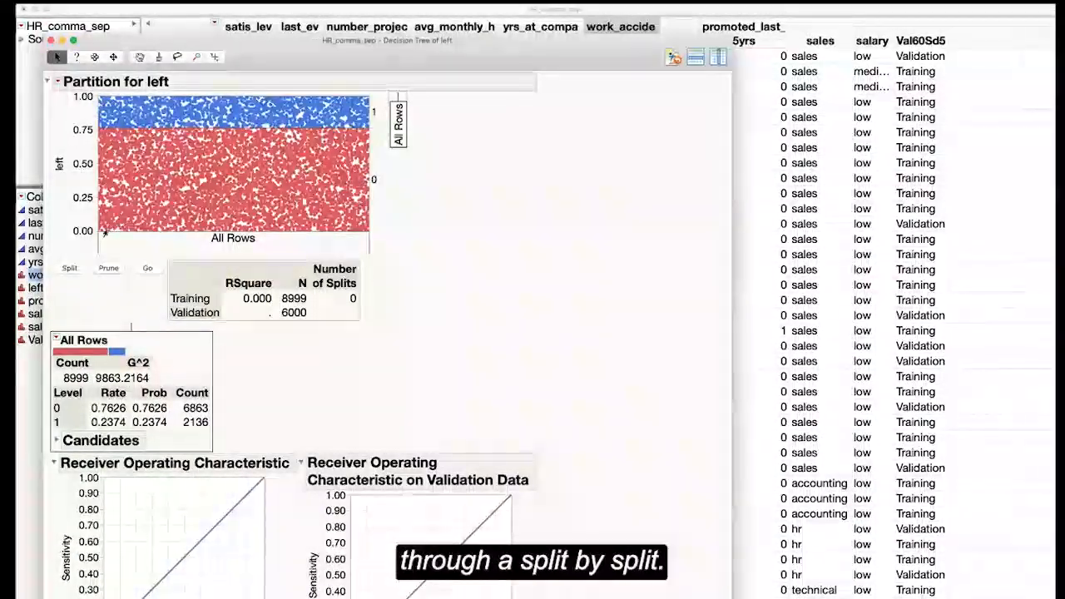
pyautogui.moveTo(273, 58); pyautogui.dragTo(253, 50)
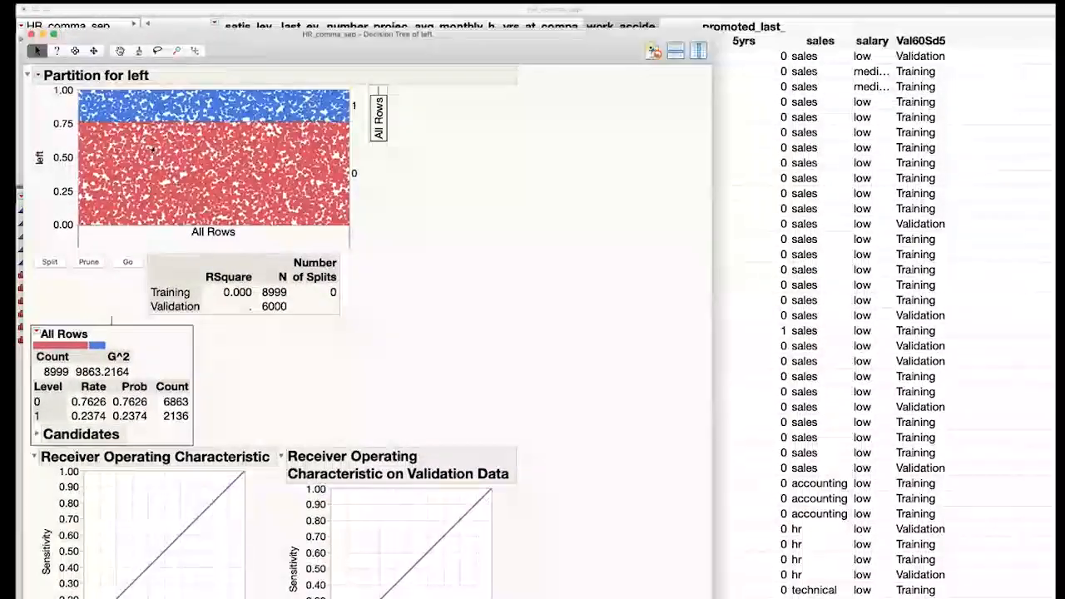
pyautogui.click(49, 262)
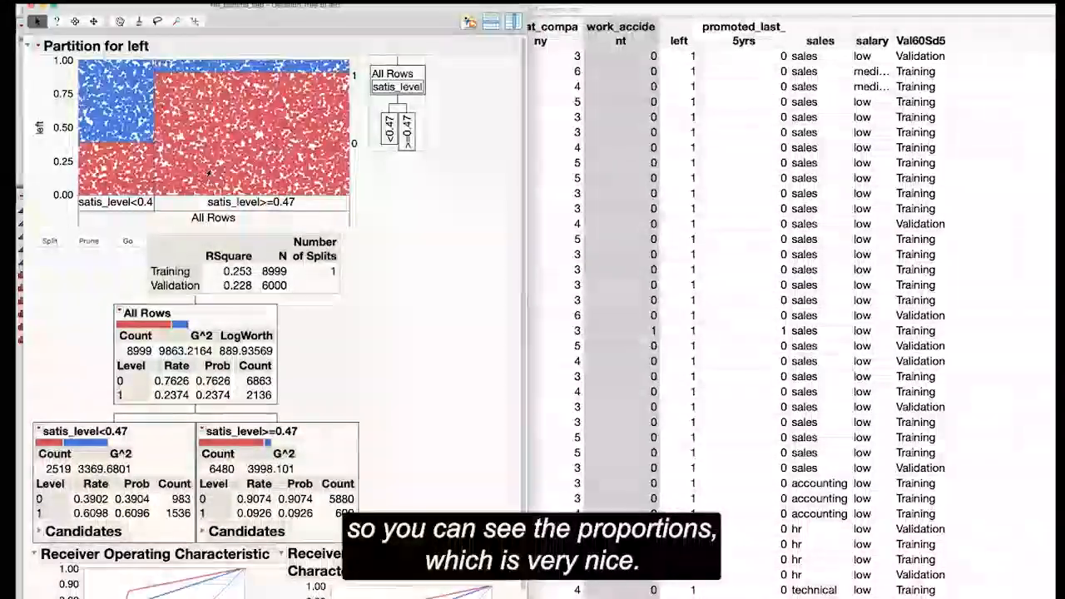
pyautogui.click(50, 241)
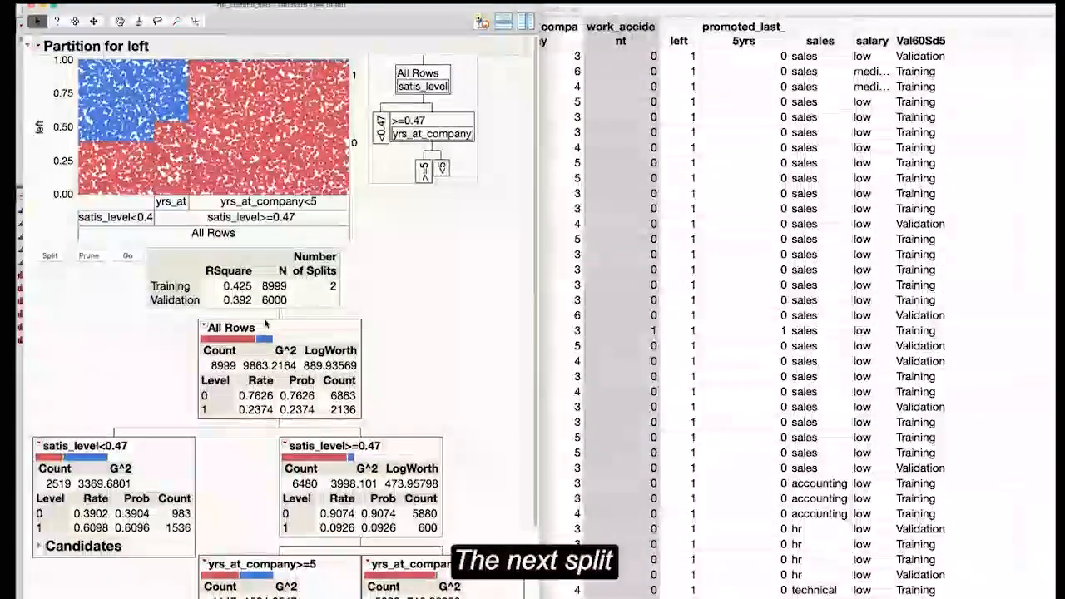
# Examine the two-split tree's node proportions, misclassification rate, confusion matrix and ROC curves
pyautogui.scroll(-3, 360, 232)
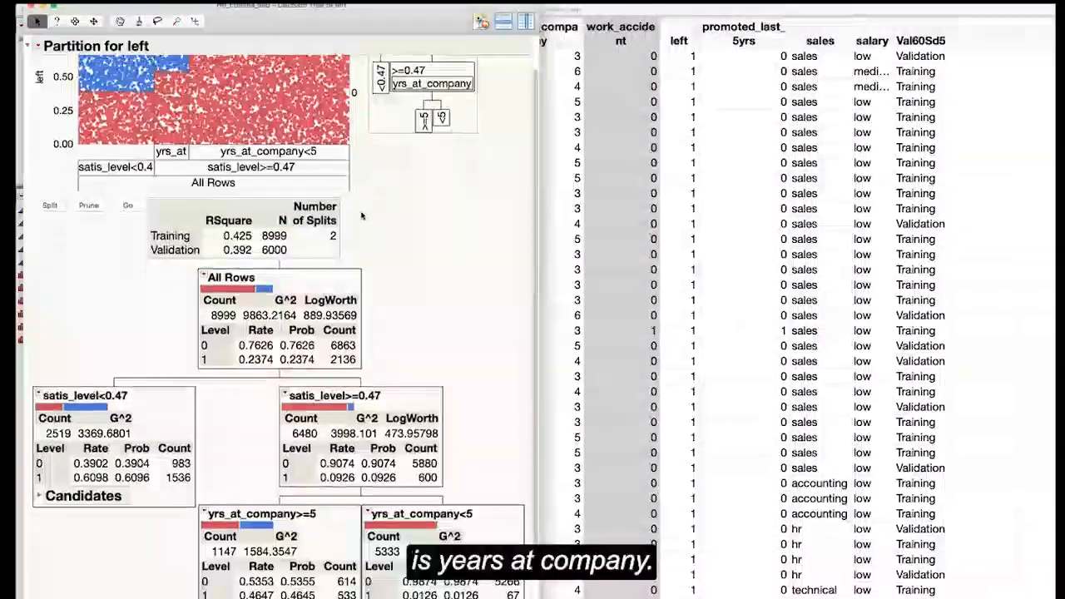
pyautogui.scroll(-1, 388, 413)
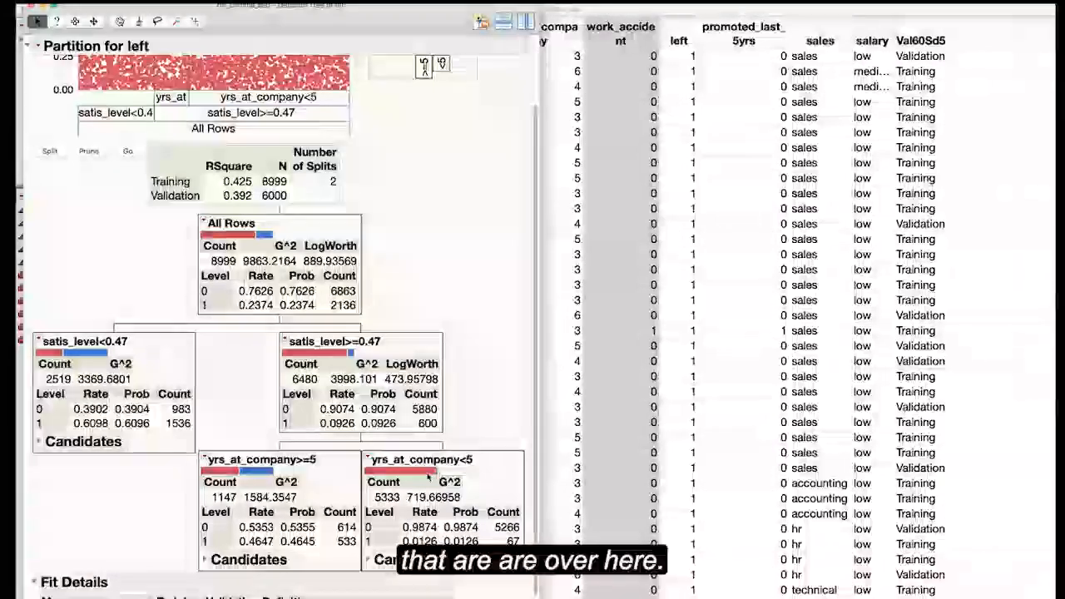
pyautogui.scroll(-1, 306, 497)
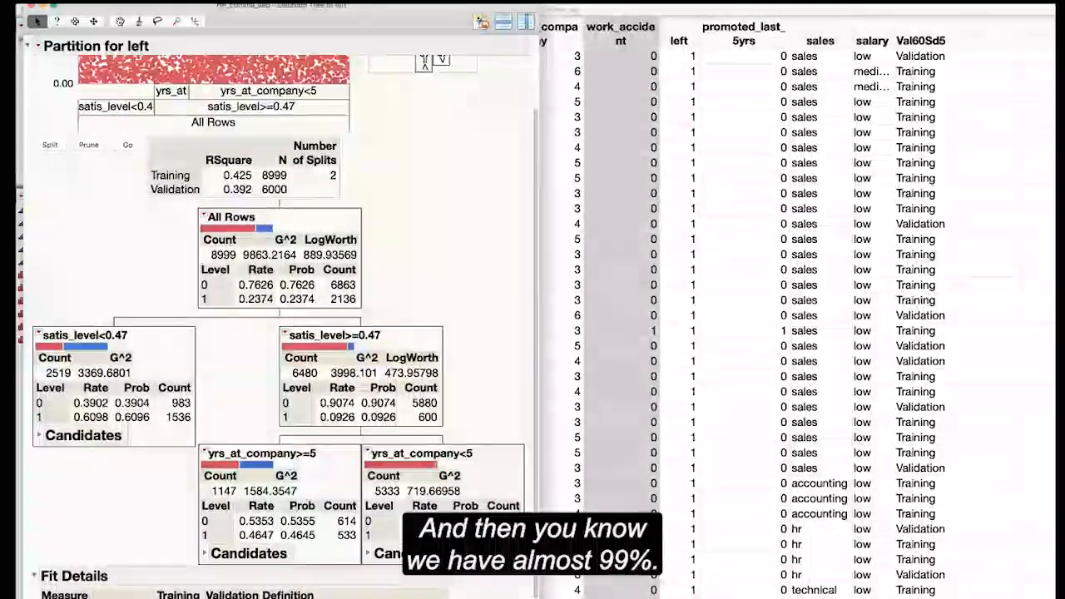
pyautogui.scroll(-2, 279, 316)
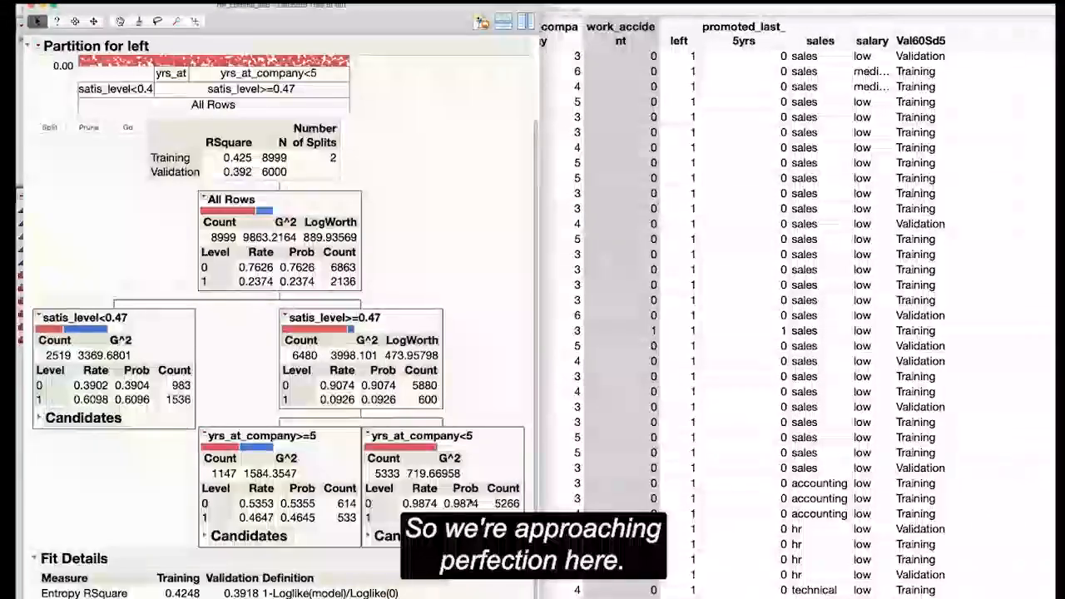
pyautogui.scroll(-20, 424, 472)
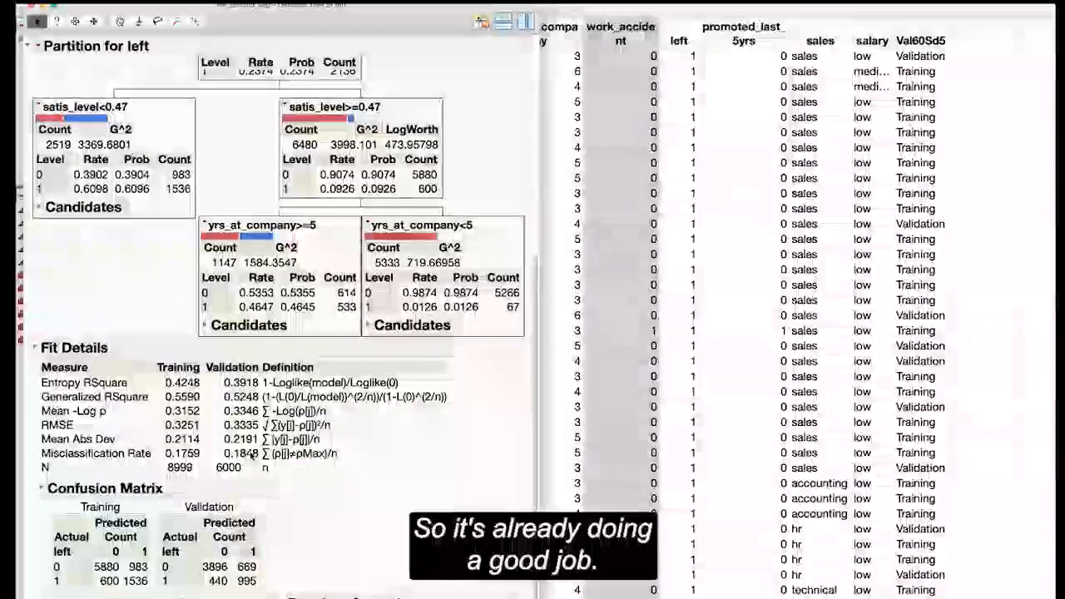
pyautogui.scroll(-3, 251, 454)
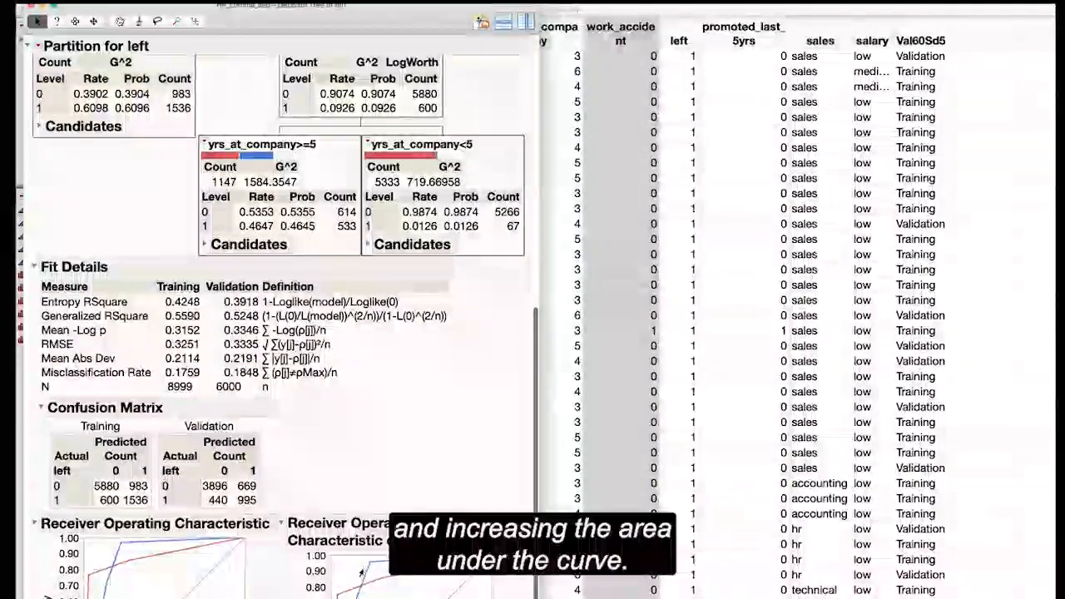
pyautogui.scroll(3, 265, 256)
pyautogui.scroll(15, 264, 255)
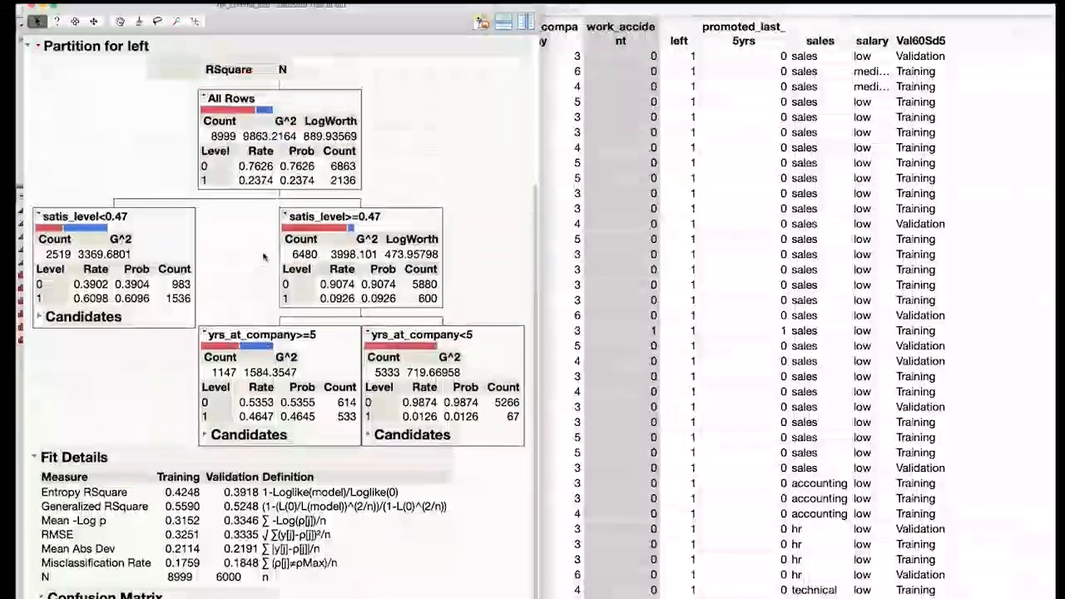
# Split the tree a third time and check the new nodes and the validation misclassification rate
pyautogui.click(51, 242)
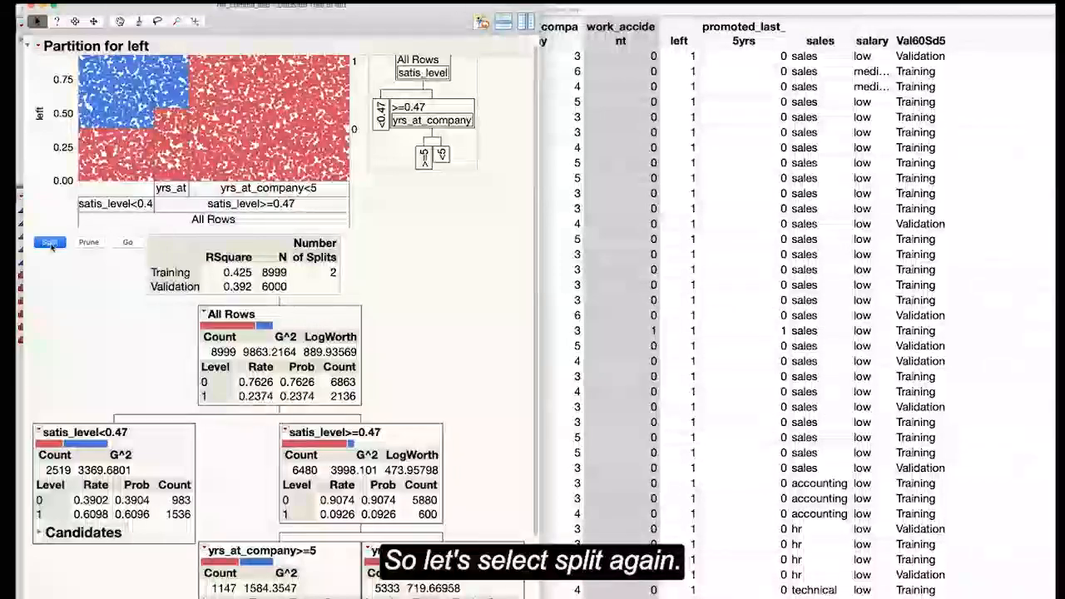
pyautogui.scroll(-5, 439, 287)
pyautogui.scroll(-13, 439, 287)
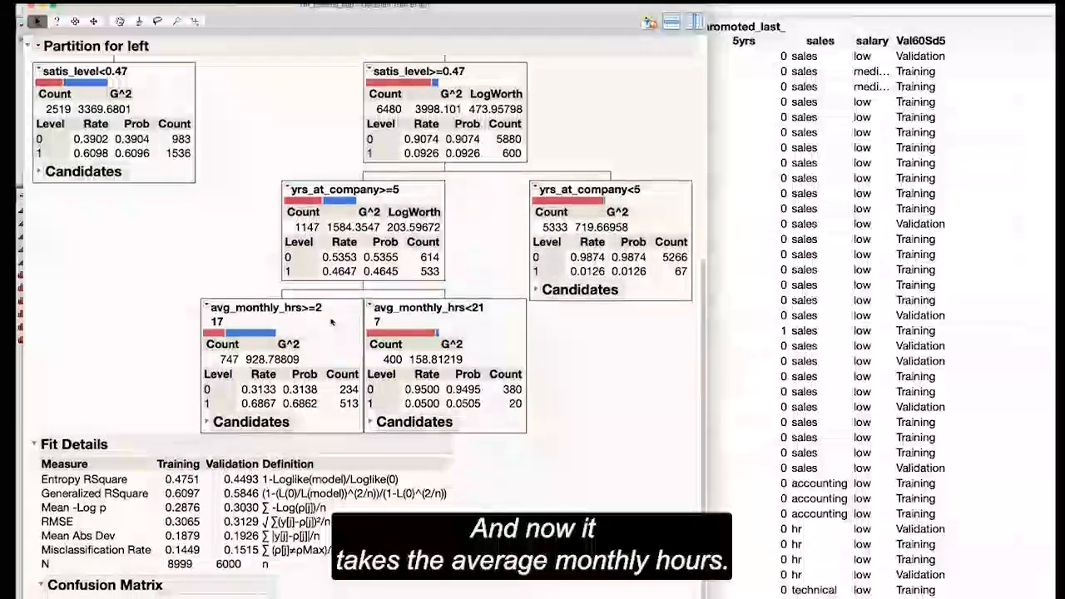
pyautogui.scroll(-1, 391, 312)
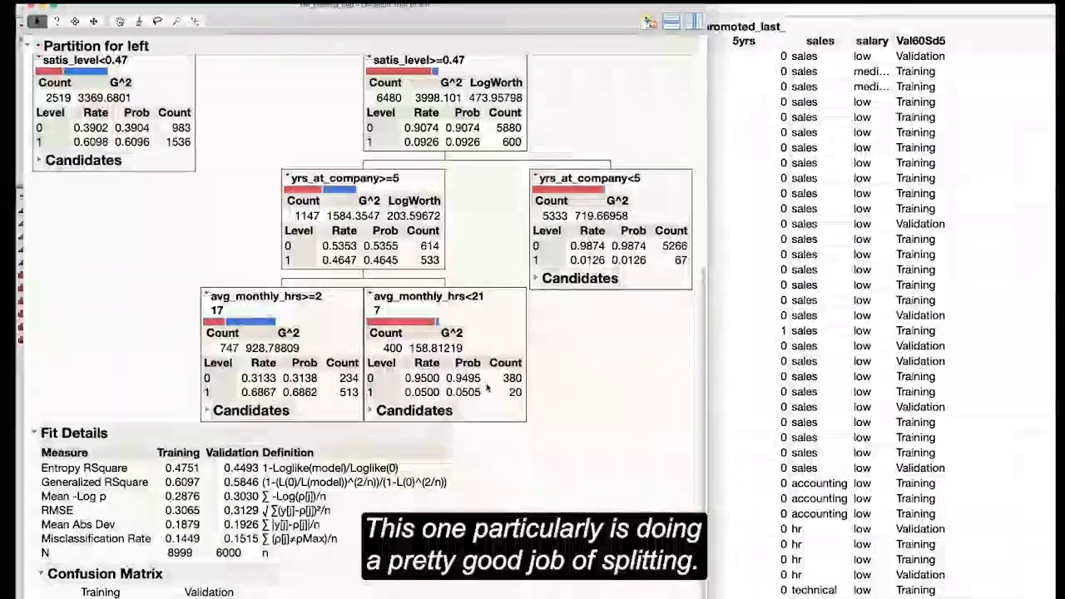
pyautogui.scroll(3, 437, 323)
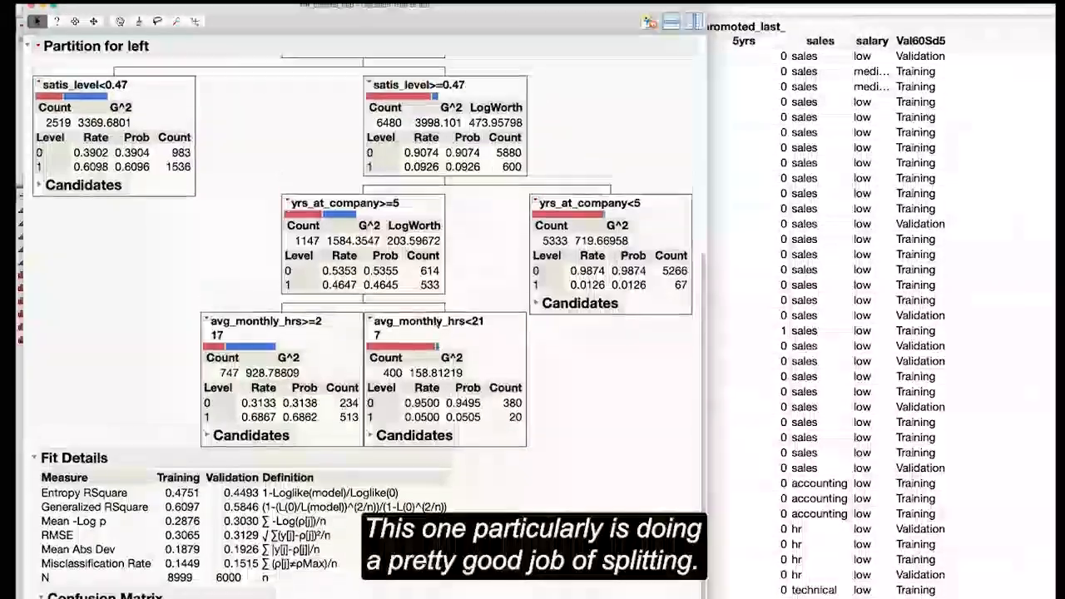
pyautogui.scroll(-5, 436, 324)
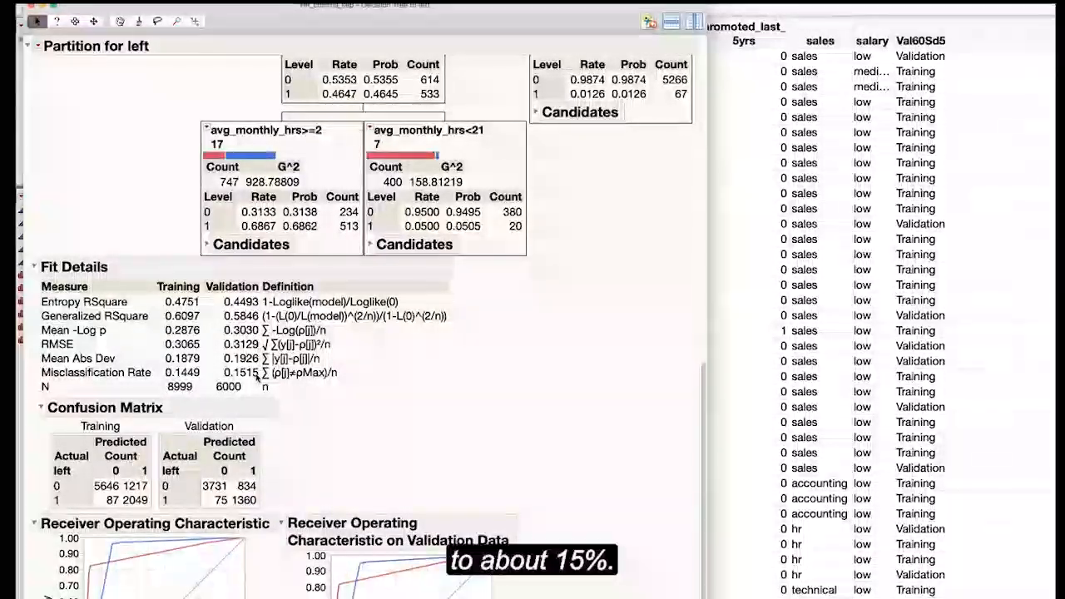
pyautogui.scroll(2, 257, 378)
pyautogui.scroll(12, 257, 378)
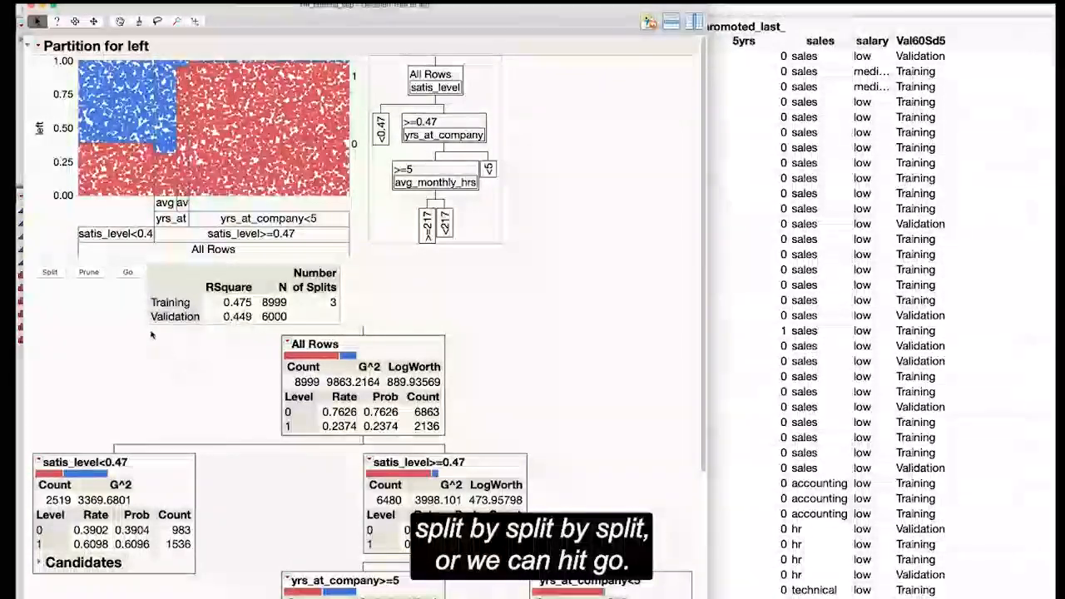
# Grow the full tree automatically with Go and check its fit details, confusion matrices and ROC curves
pyautogui.click(126, 273)
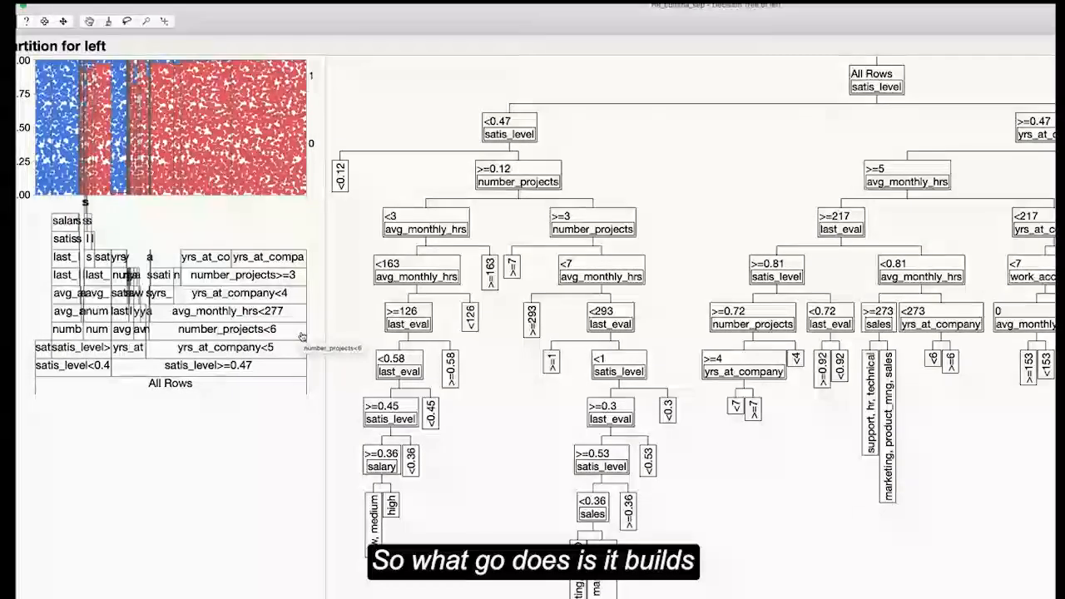
pyautogui.scroll(-5, 326, 323)
pyautogui.scroll(-10, 326, 323)
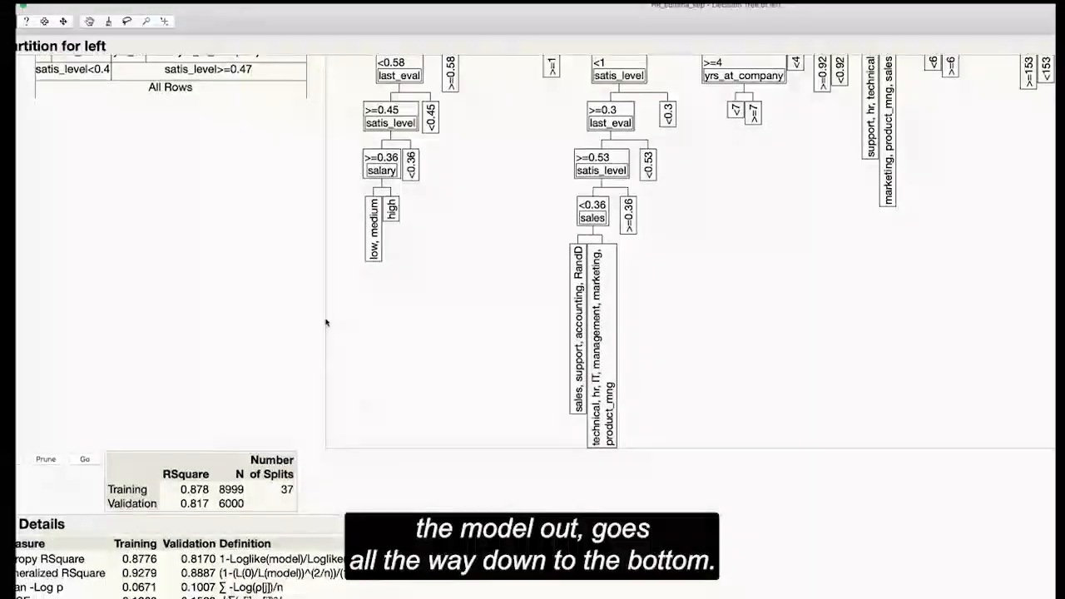
pyautogui.scroll(-2, 326, 323)
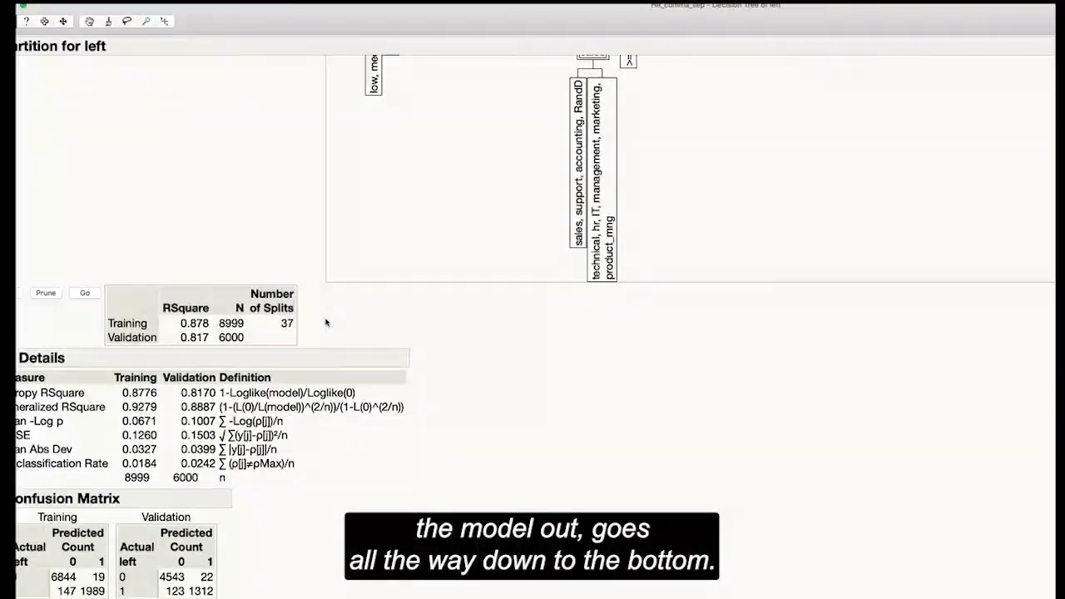
pyautogui.scroll(-5, 326, 323)
pyautogui.scroll(-5, 327, 323)
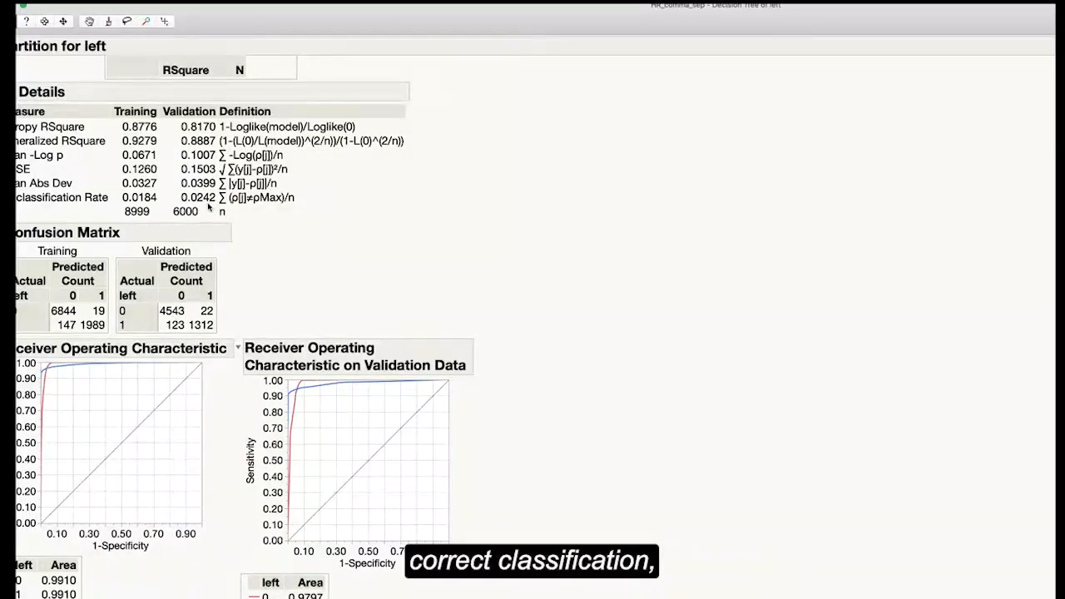
# Widen and reposition the report window to examine which variables appear in the full tree's splits
pyautogui.moveTo(342, 26); pyautogui.dragTo(368, 35)
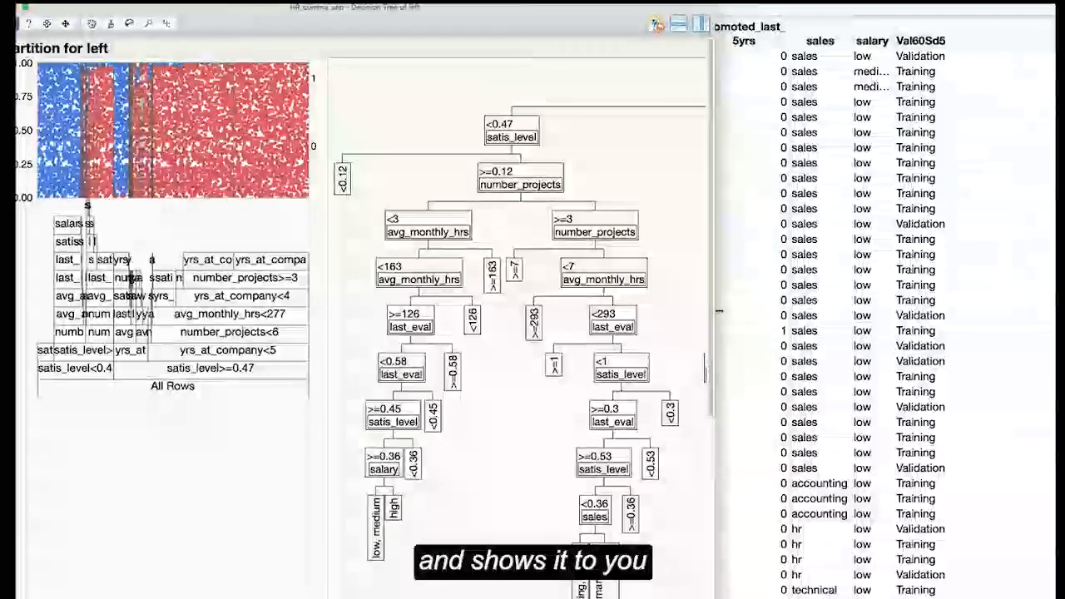
pyautogui.moveTo(715, 311); pyautogui.dragTo(1057, 312)
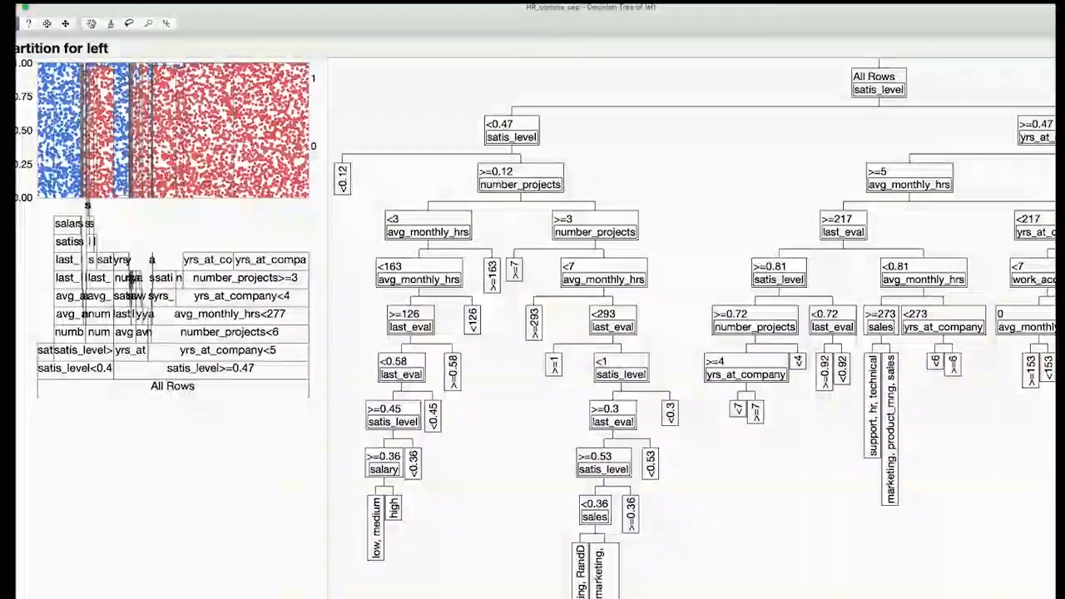
pyautogui.moveTo(1044, 20); pyautogui.dragTo(879, 25)
pyautogui.scroll(-10, 820, 356)
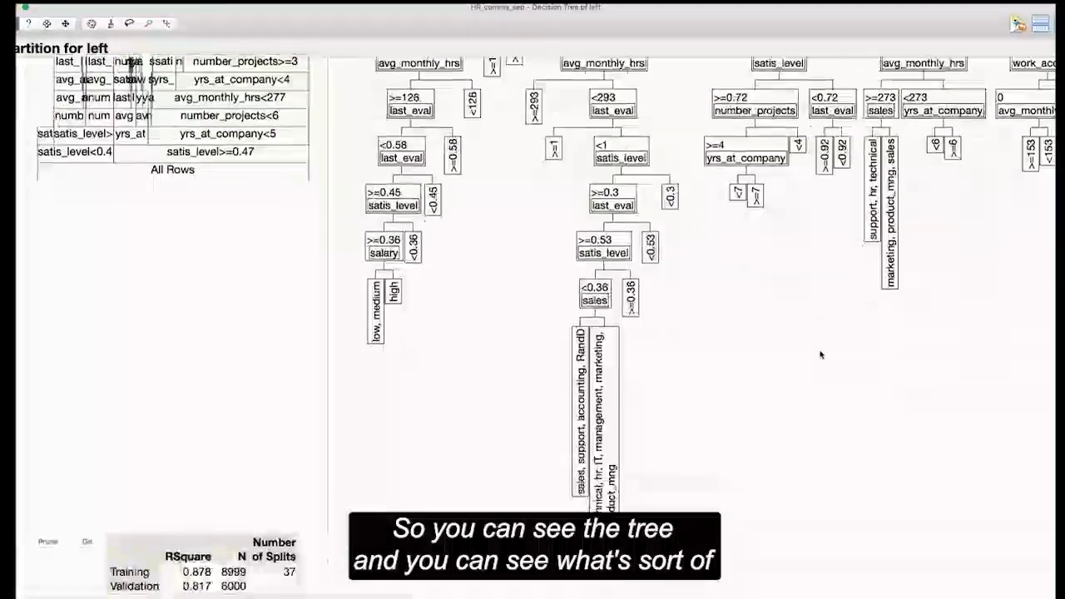
pyautogui.scroll(-10, 820, 355)
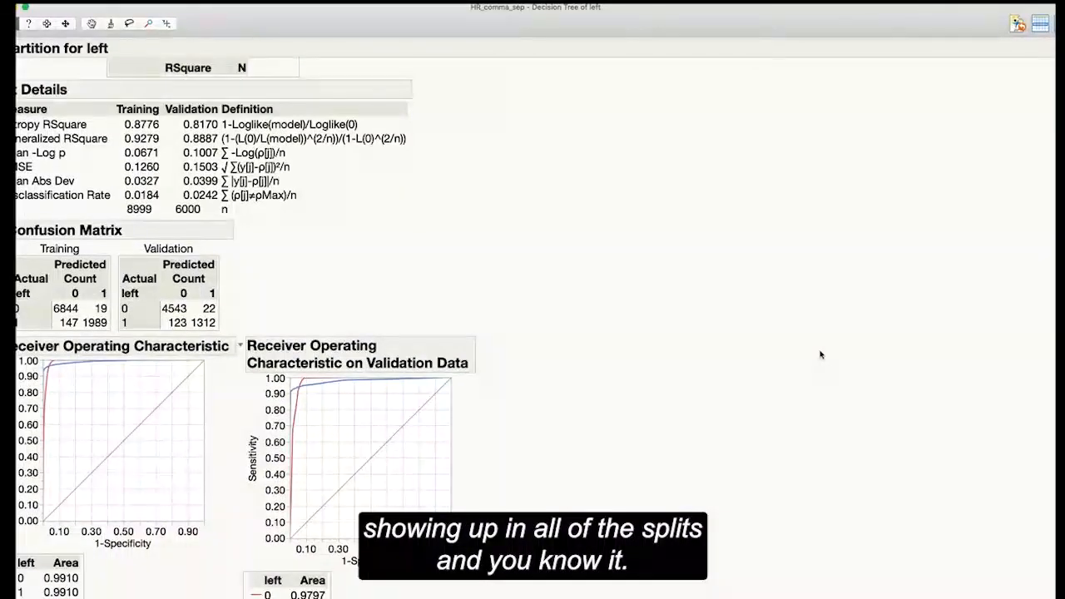
pyautogui.scroll(15, 821, 356)
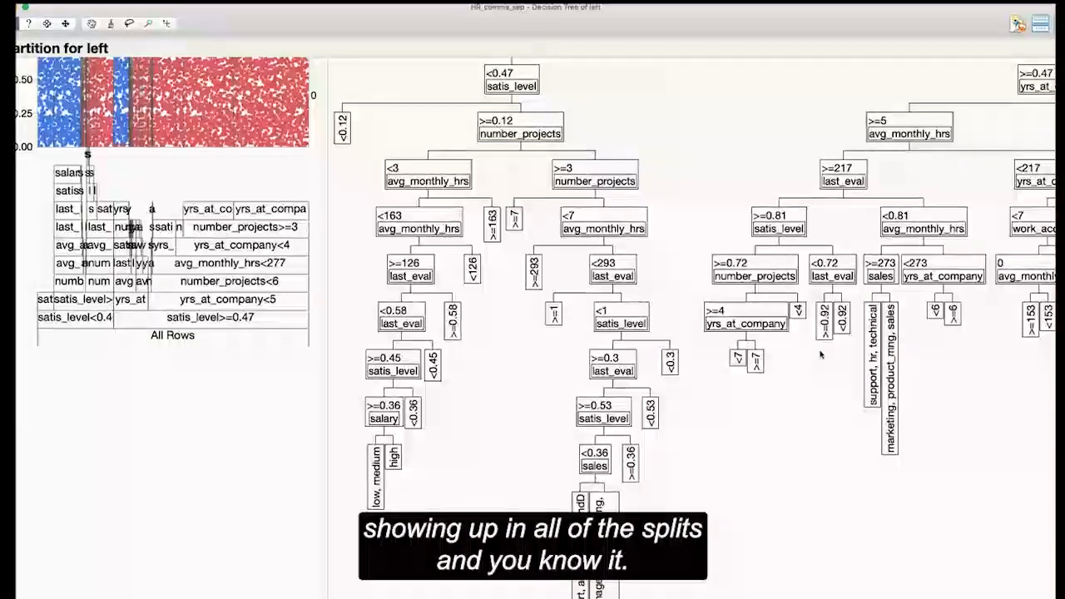